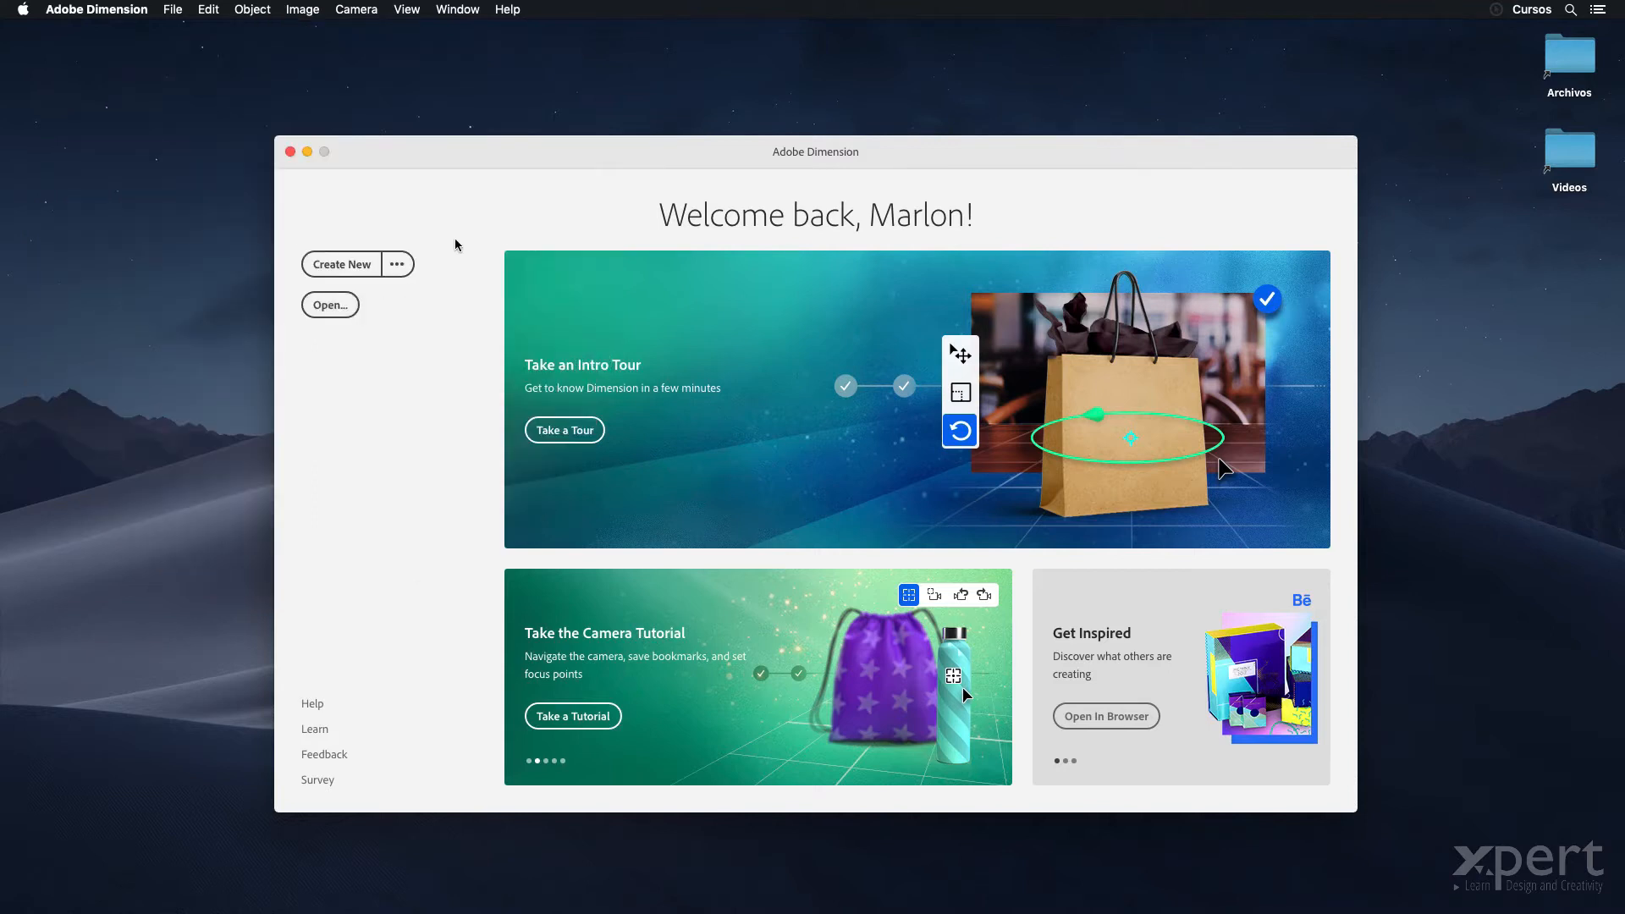
- Open the file caja.dn from the 04 Interfaz herramientas basicas folder inside Archivos on the Desktop
{"action": "key", "text": "super+o"}
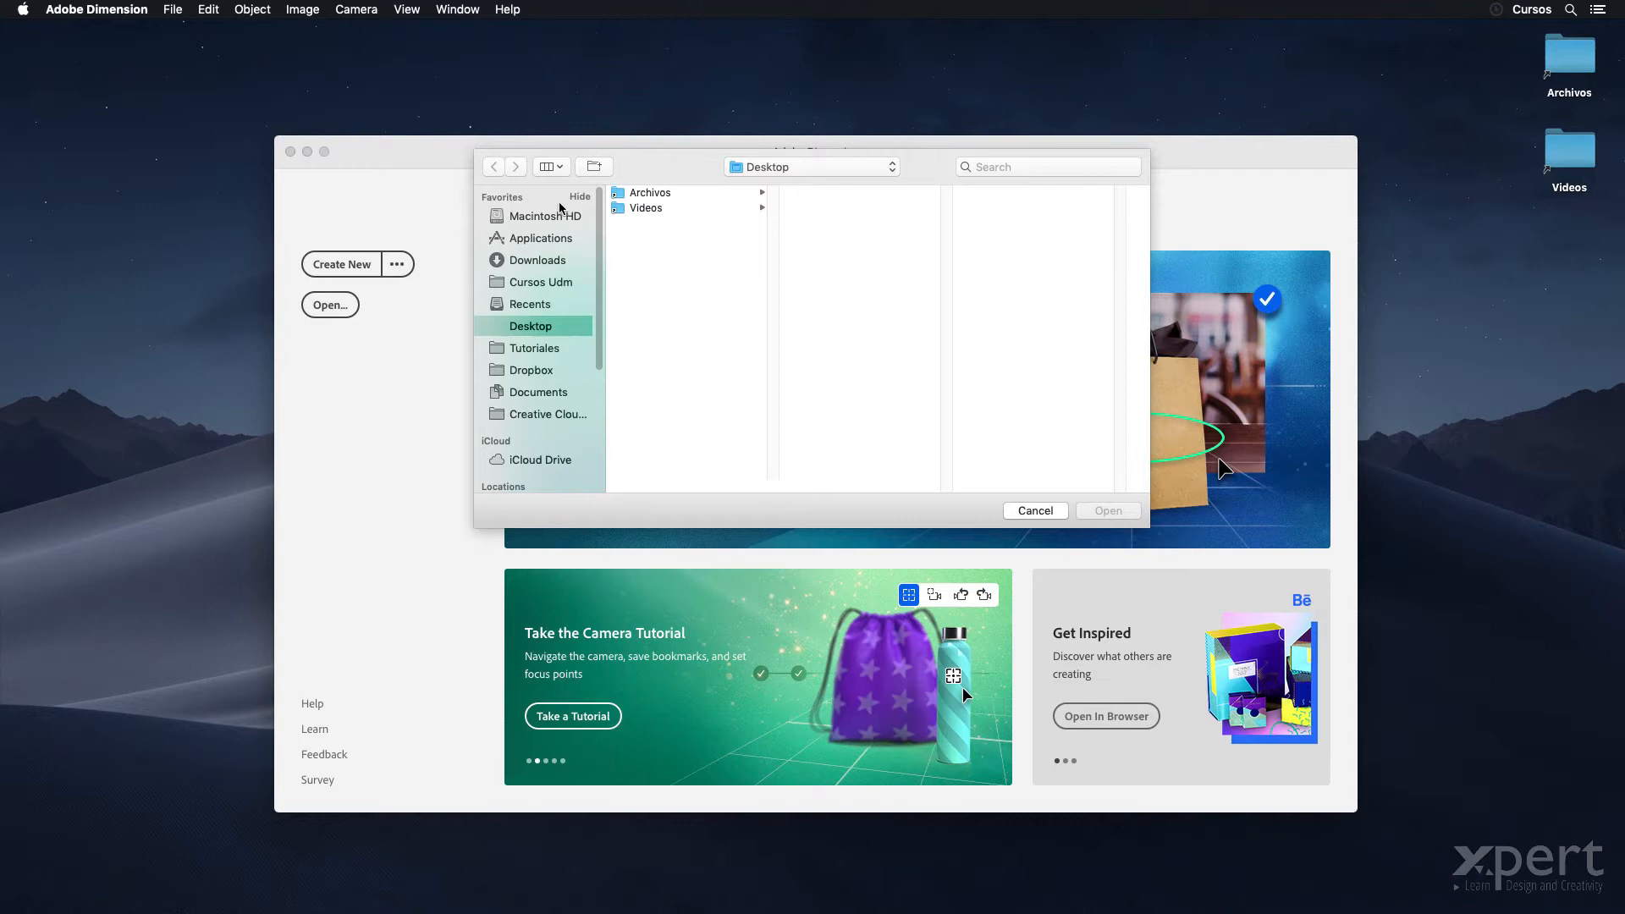
{"action": "left_click", "coordinate": [654, 193]}
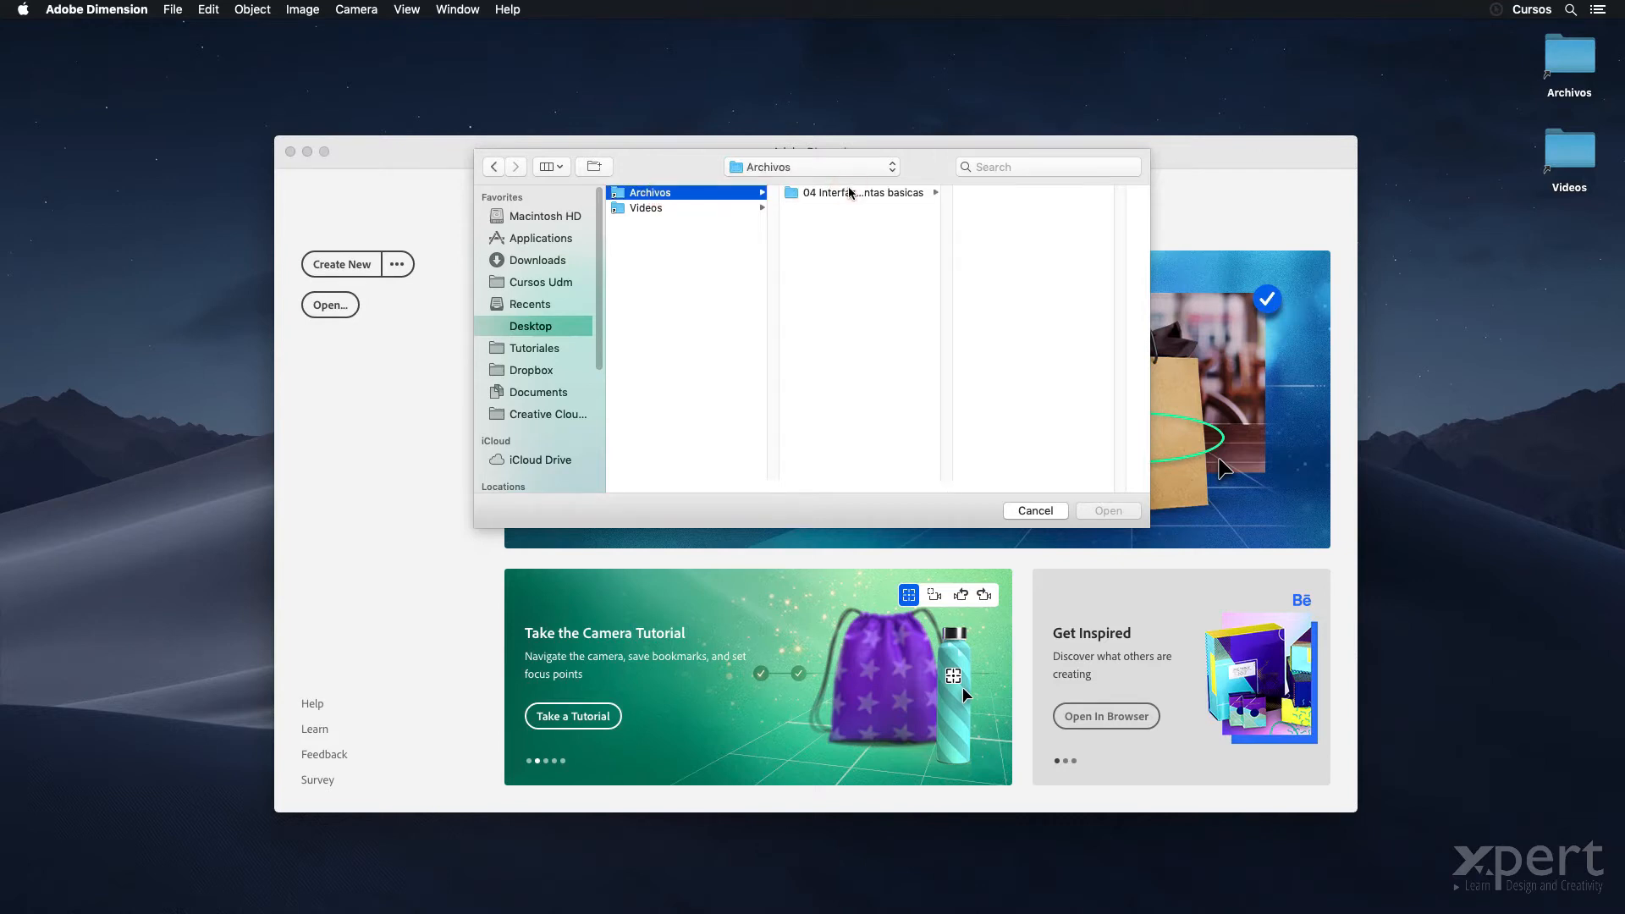
{"action": "left_click", "coordinate": [851, 195]}
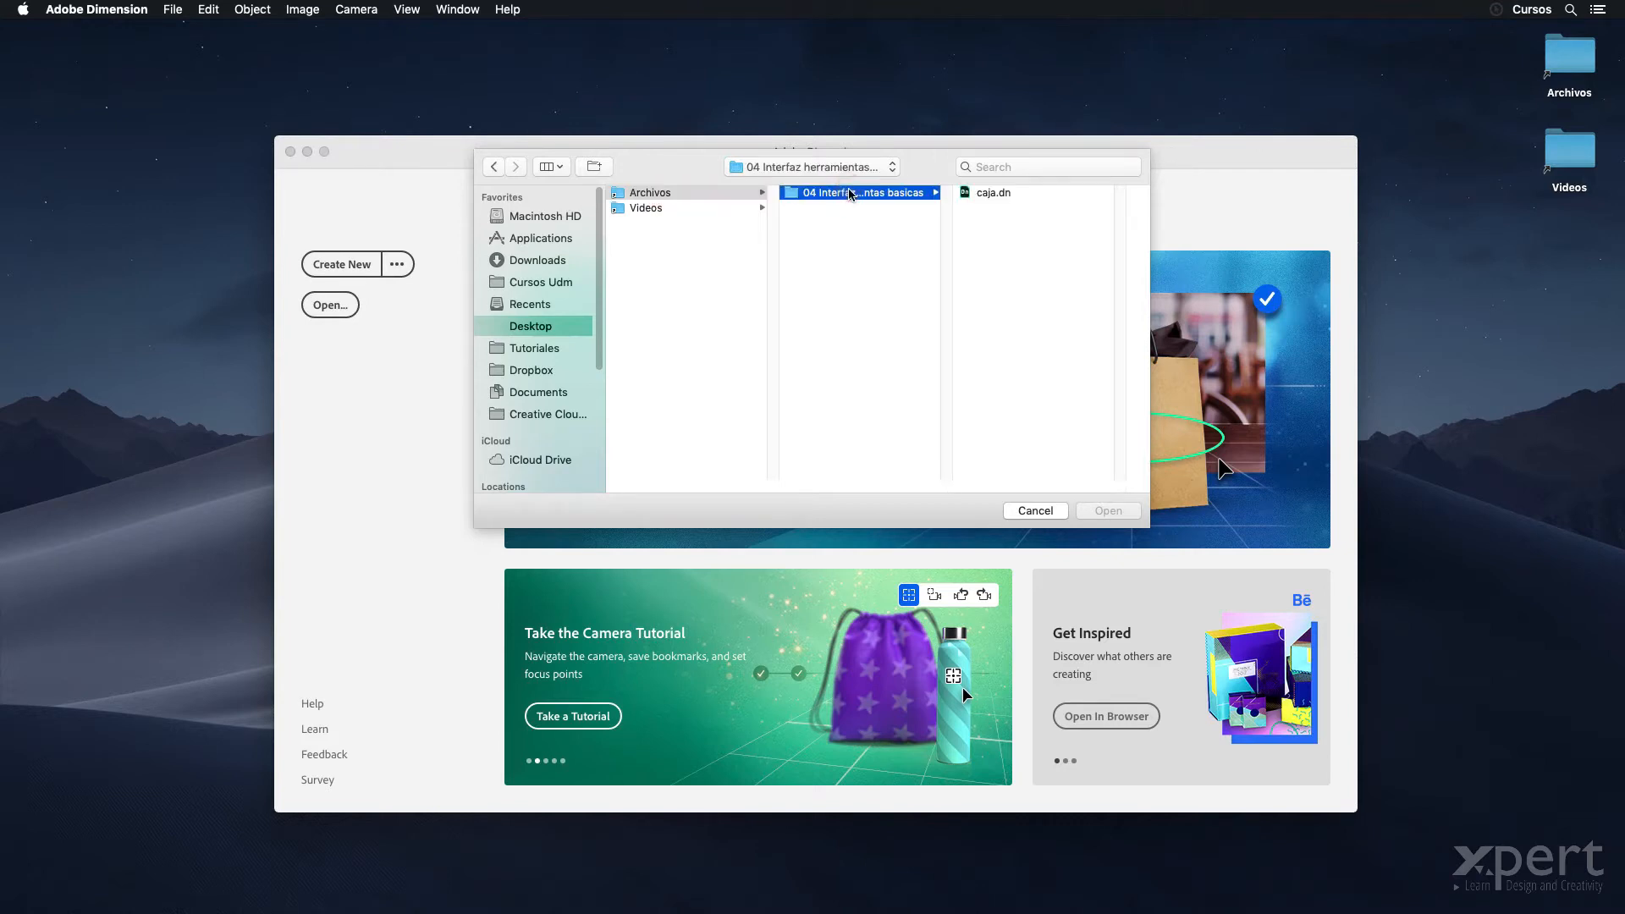
{"action": "left_click", "coordinate": [990, 194]}
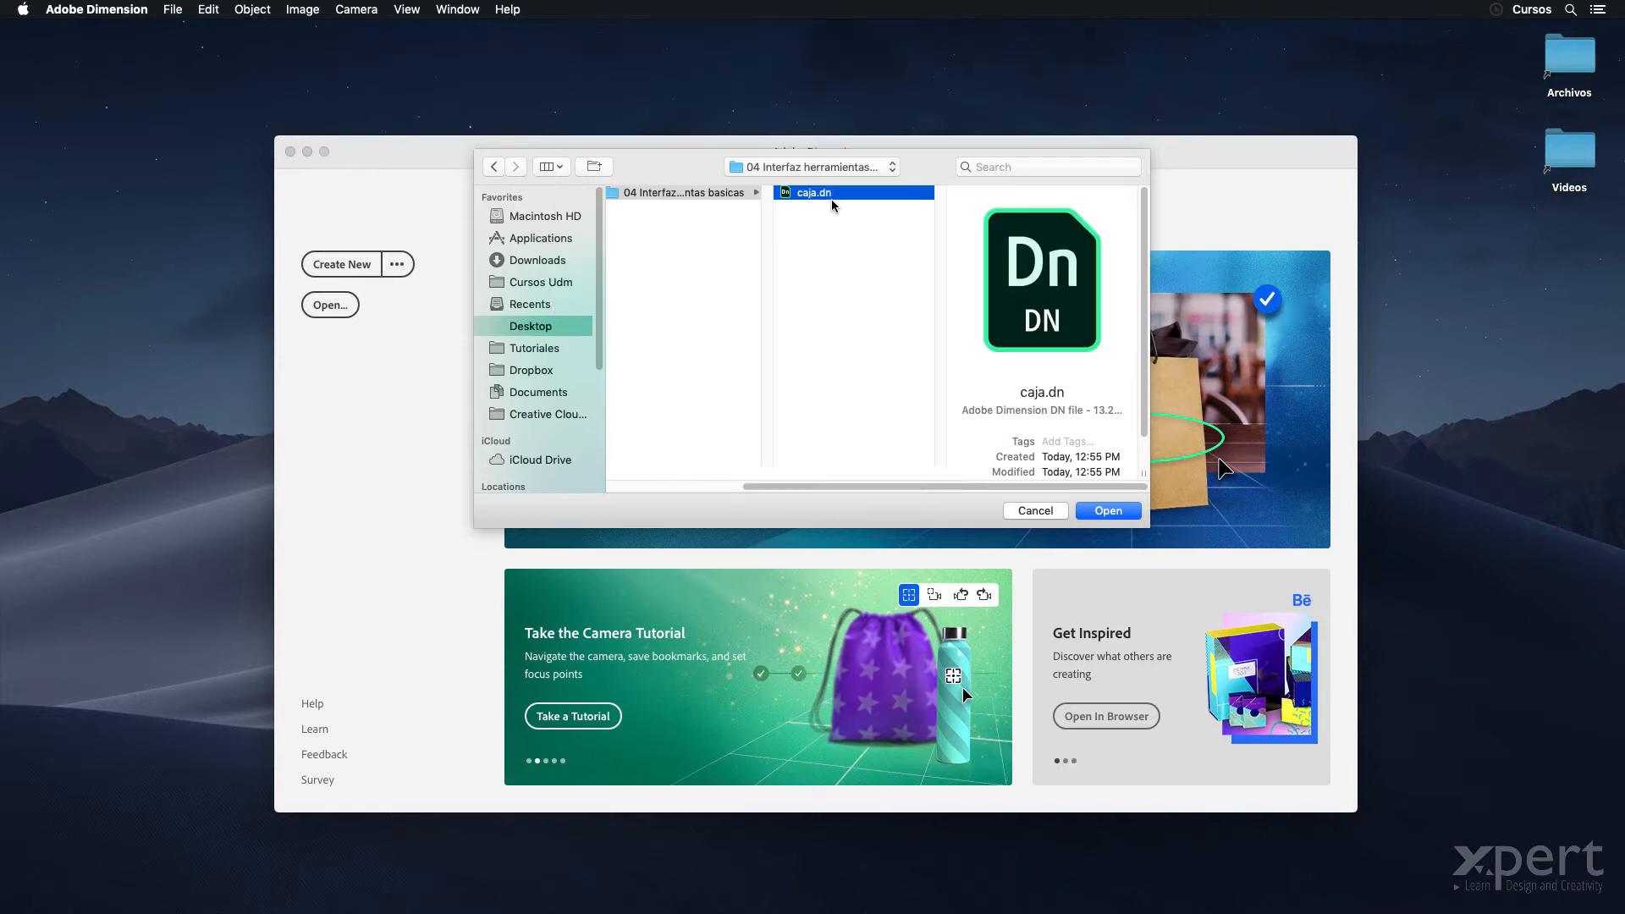
{"action": "left_click", "coordinate": [1108, 511]}
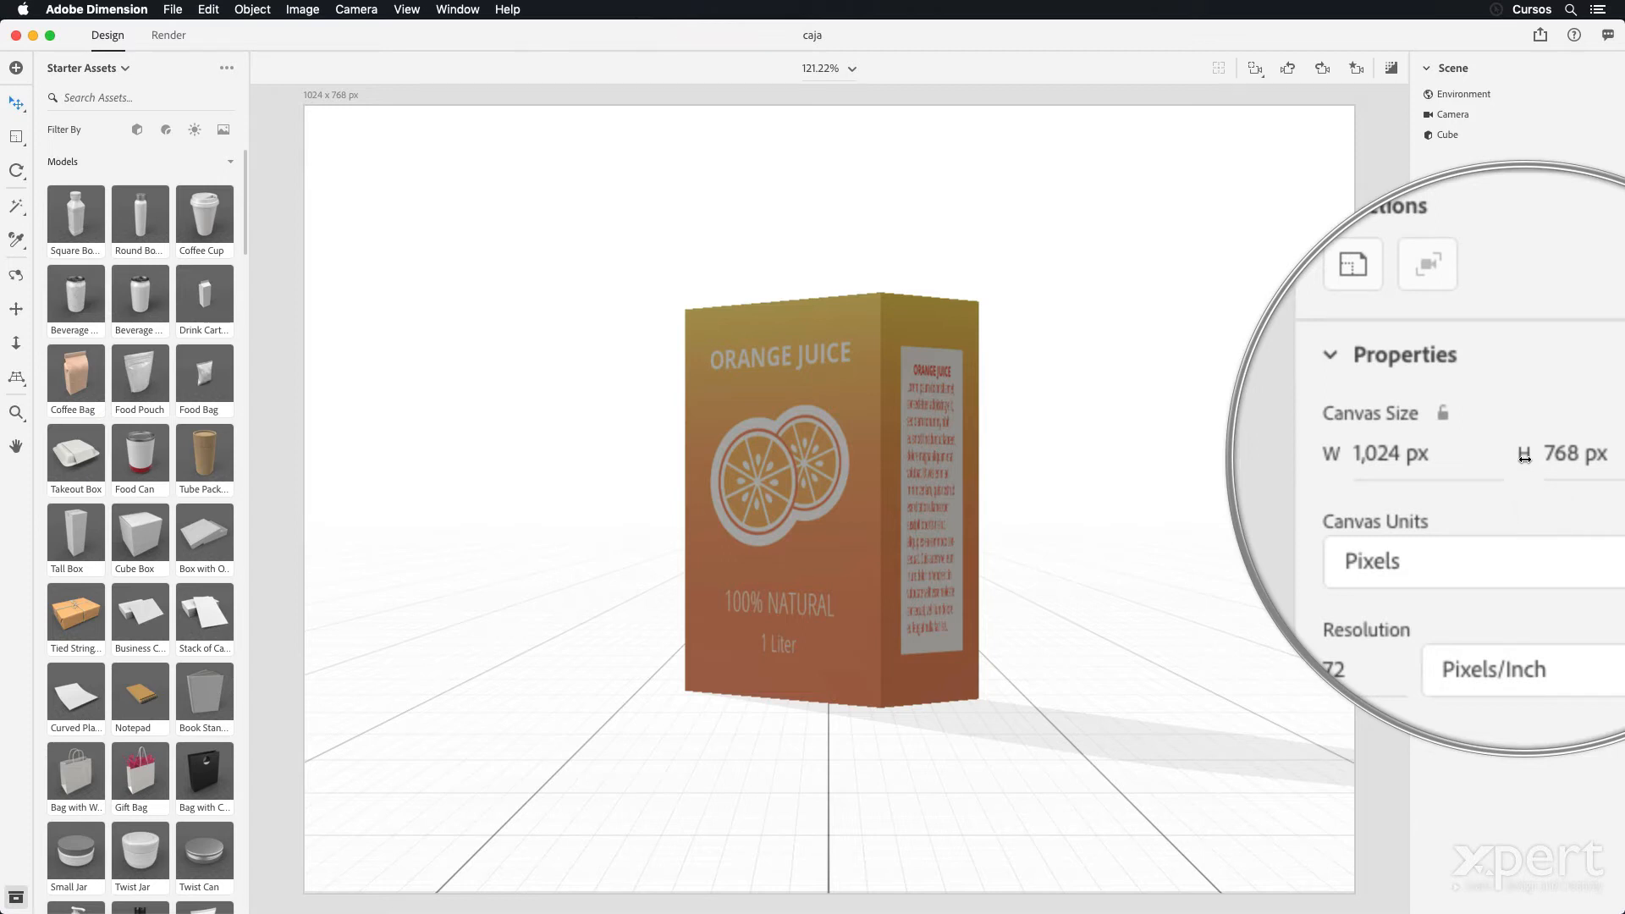
- Examine the scene's available canvas units, resolution units, scene units and grid colour settings
{"action": "left_click", "coordinate": [1536, 508]}
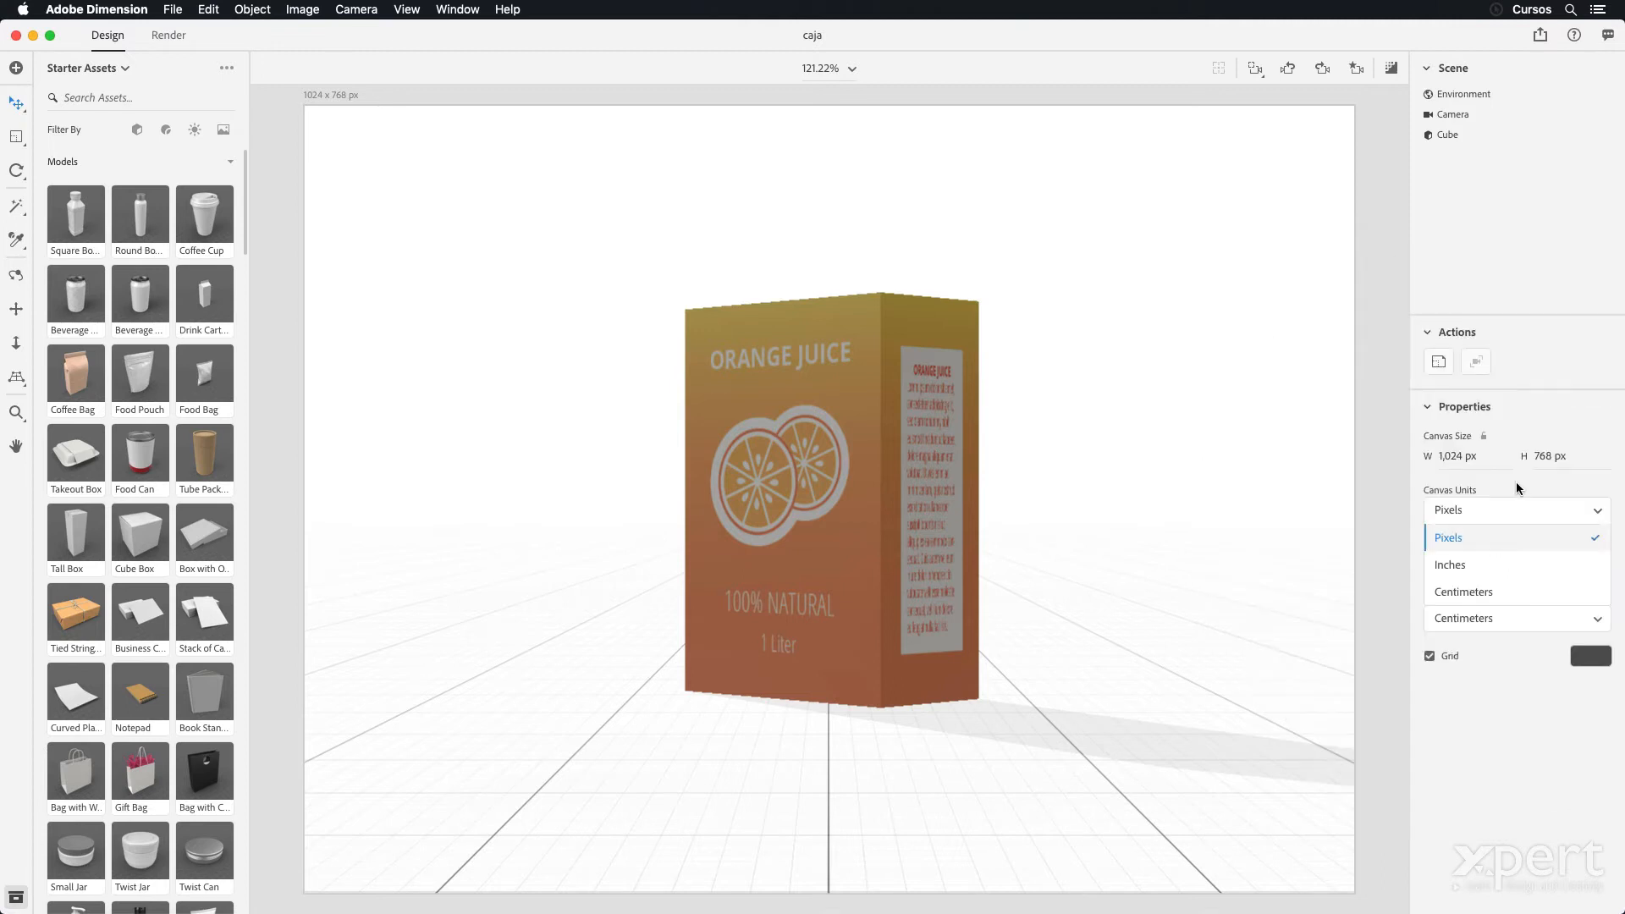
{"action": "left_click", "coordinate": [1517, 488]}
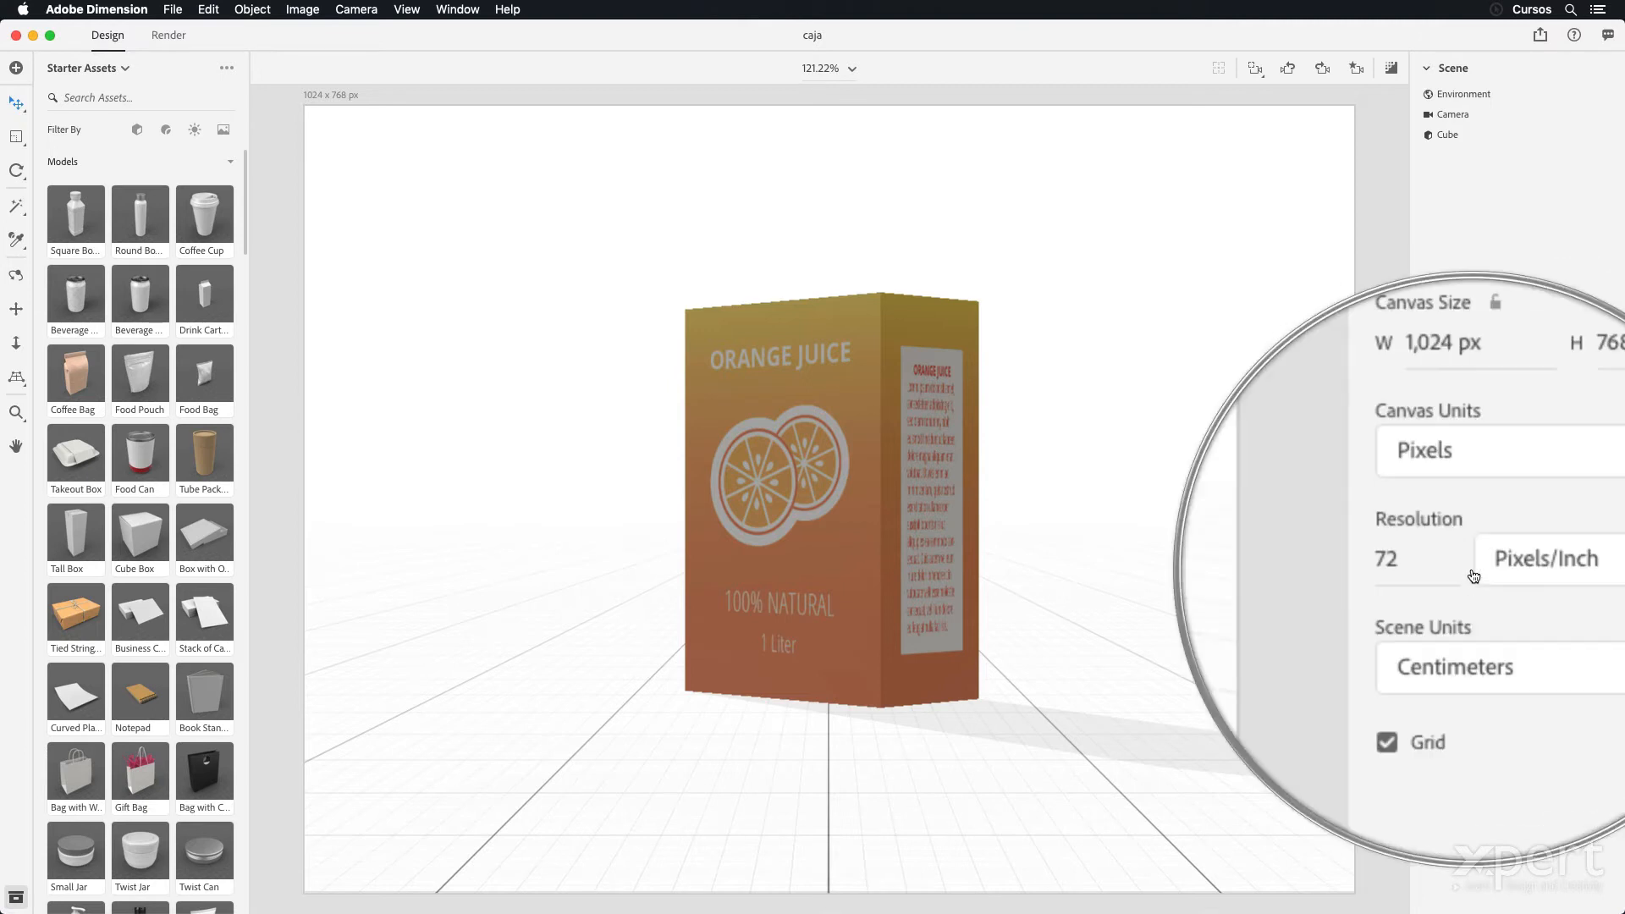
{"action": "left_click", "coordinate": [1542, 579]}
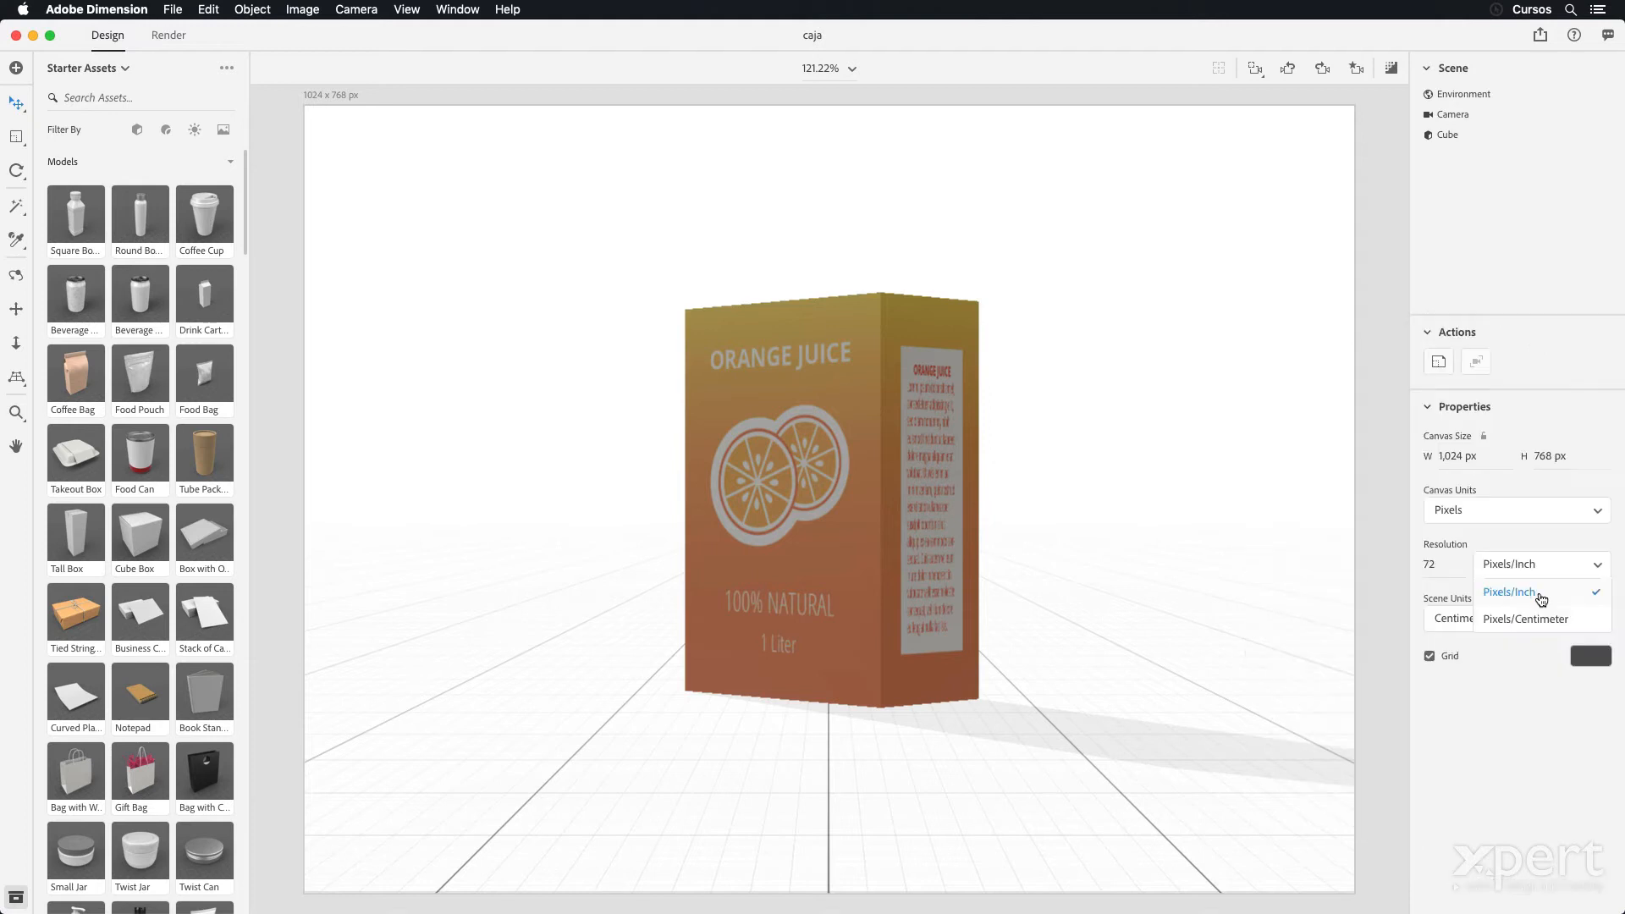
{"action": "left_click", "coordinate": [1506, 739]}
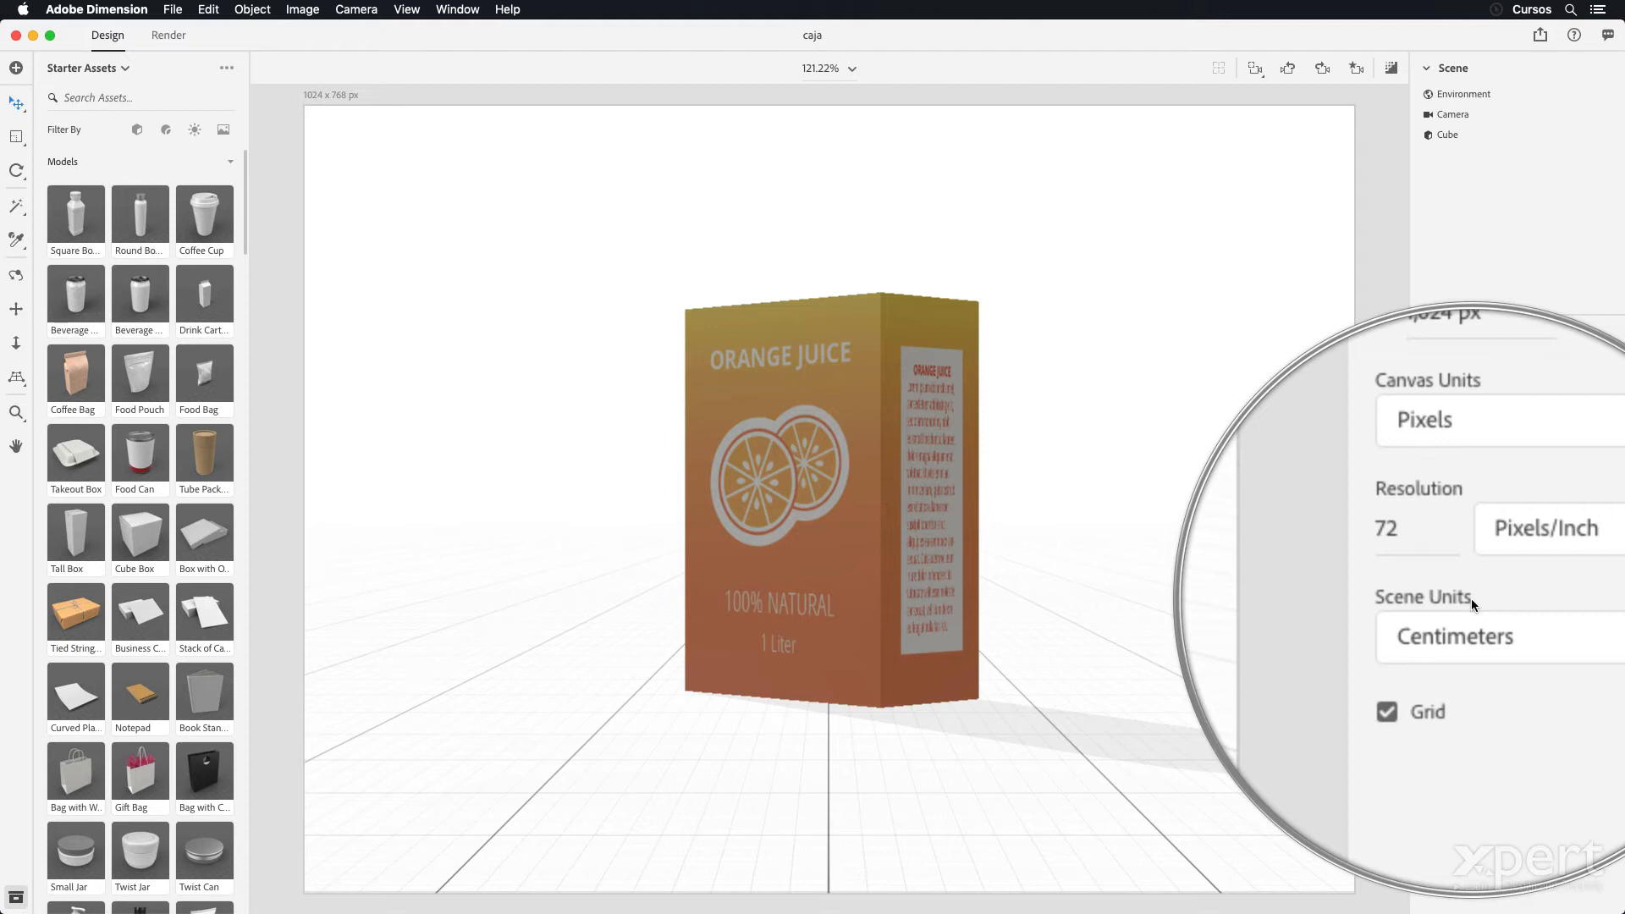
{"action": "left_click", "coordinate": [1492, 620]}
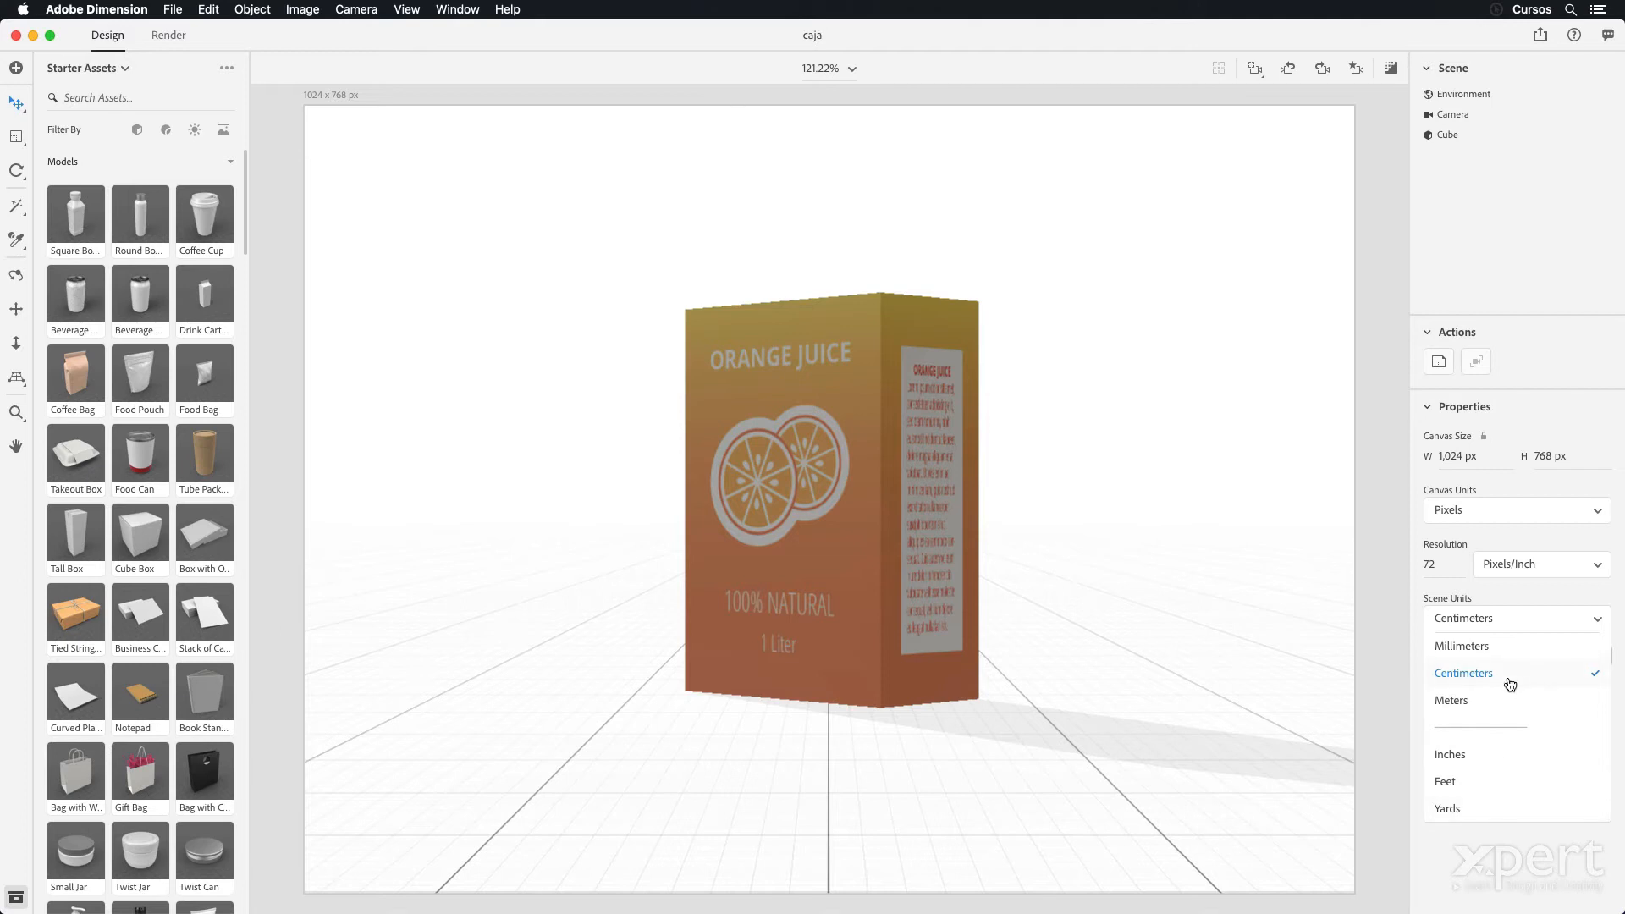
{"action": "left_click", "coordinate": [1456, 565]}
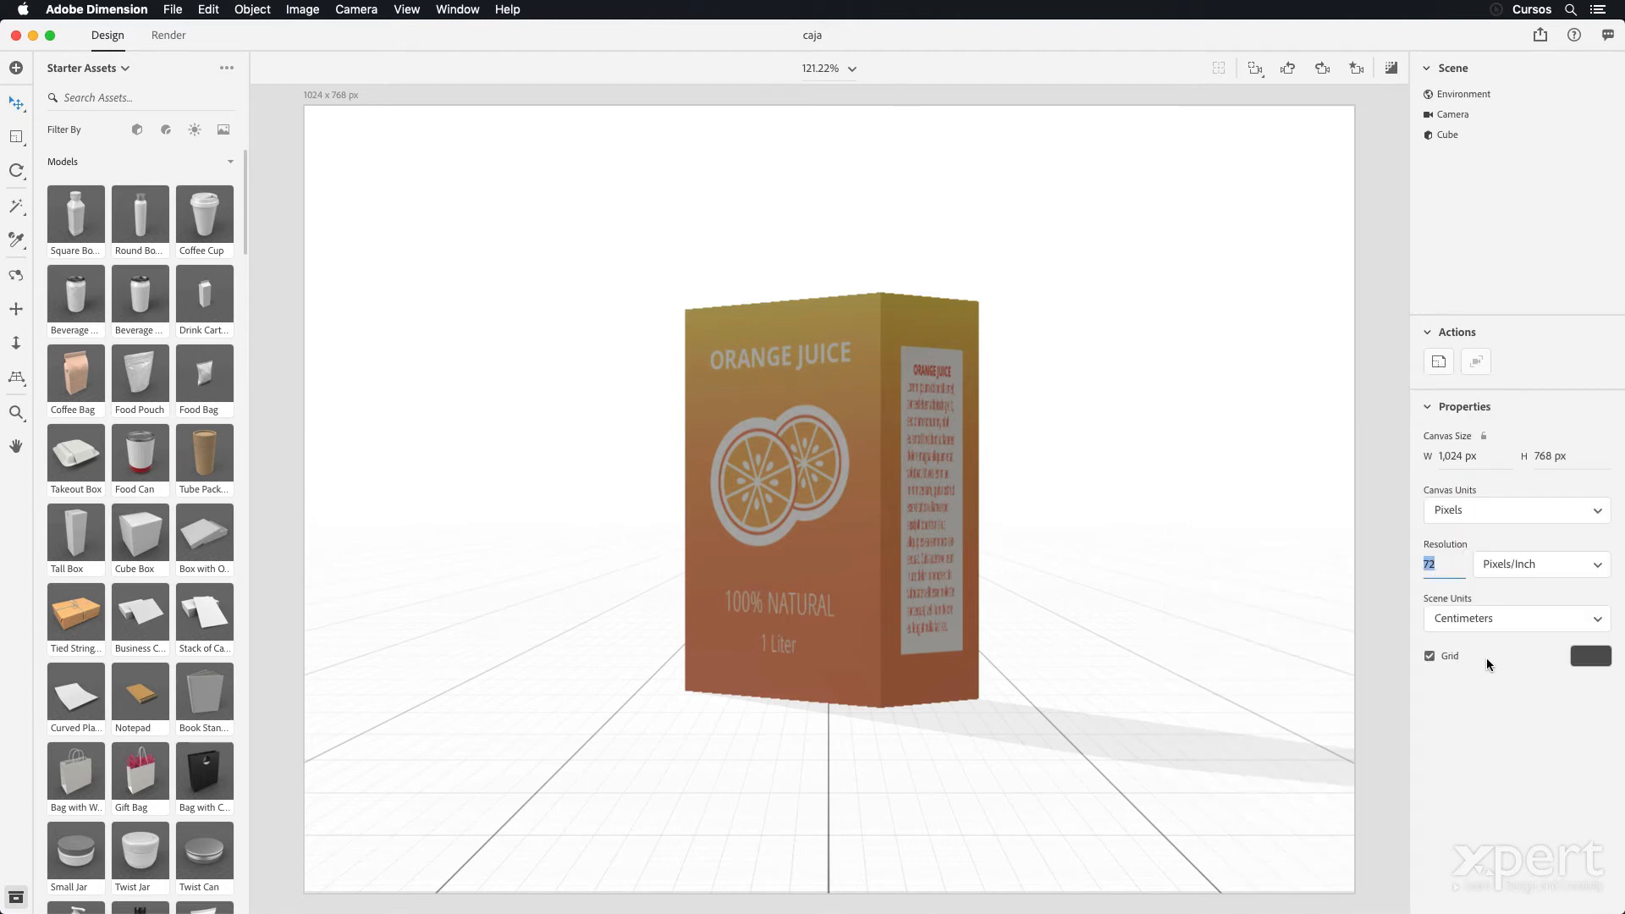
{"action": "left_click", "coordinate": [1591, 658]}
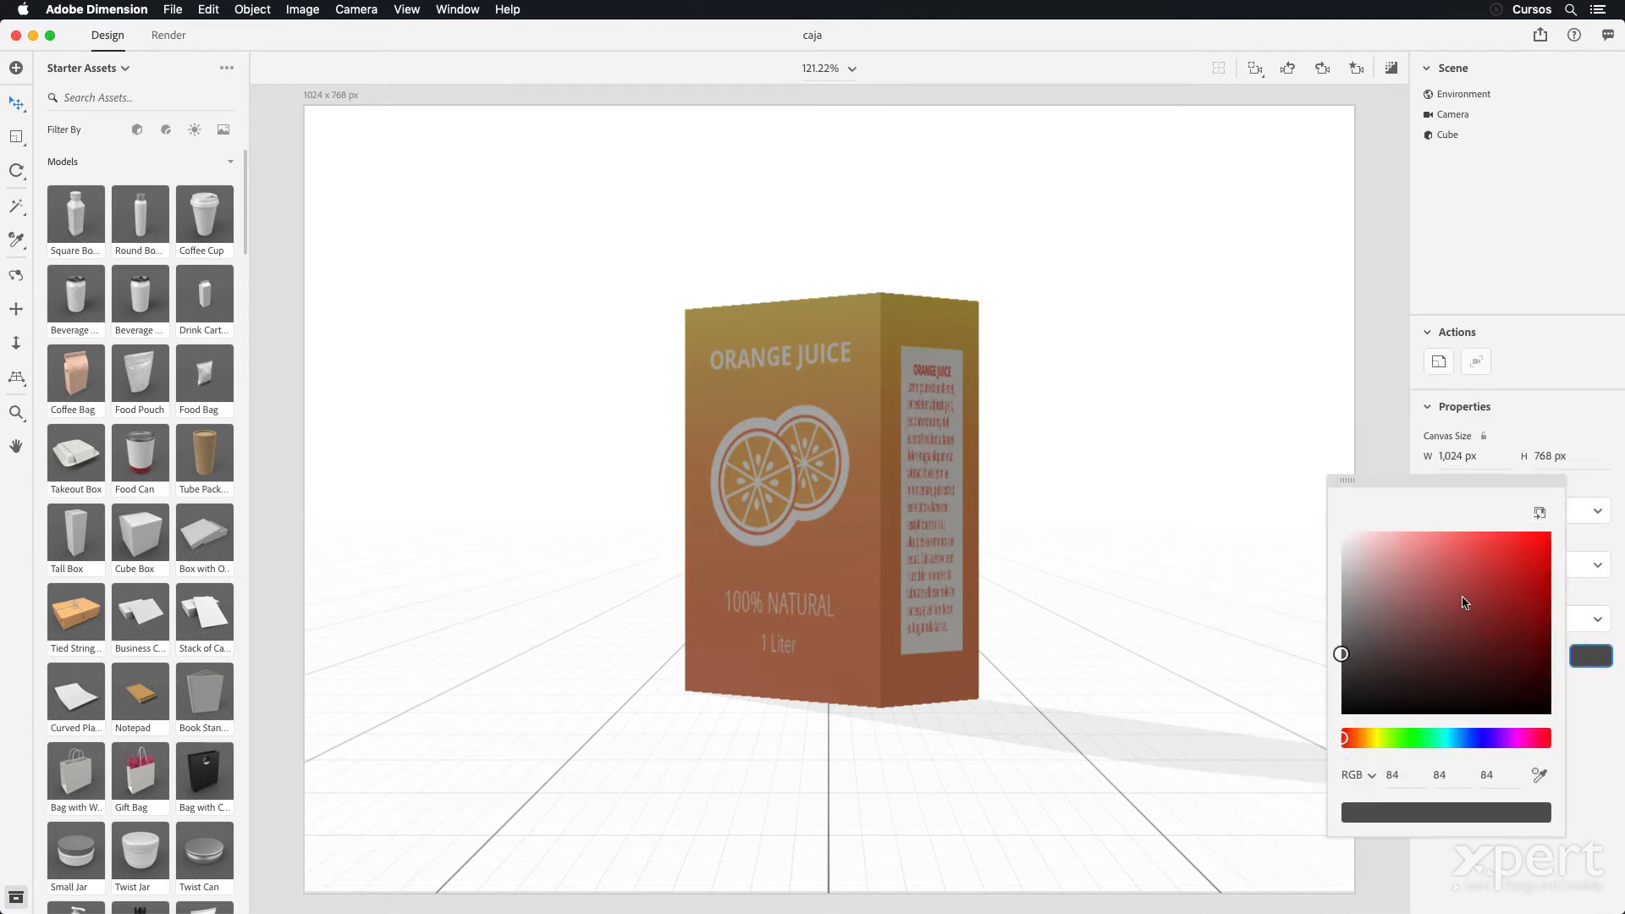
{"action": "left_click", "coordinate": [1504, 875]}
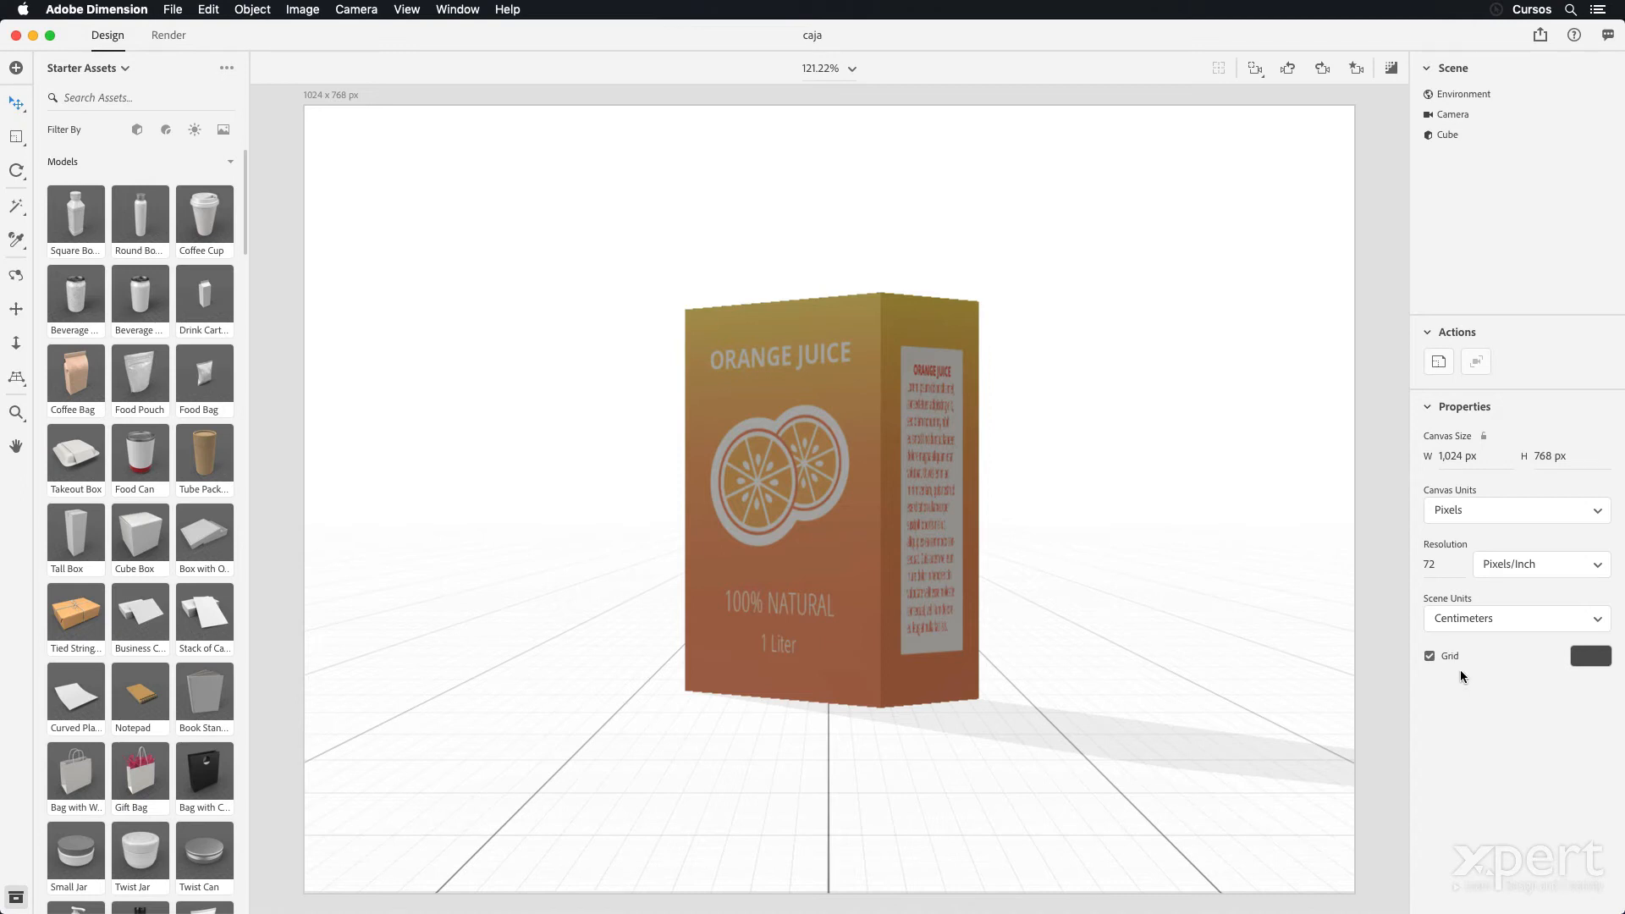
- Select the orange juice box and choose Bottom Center as its pivot
{"action": "left_click", "coordinate": [853, 326]}
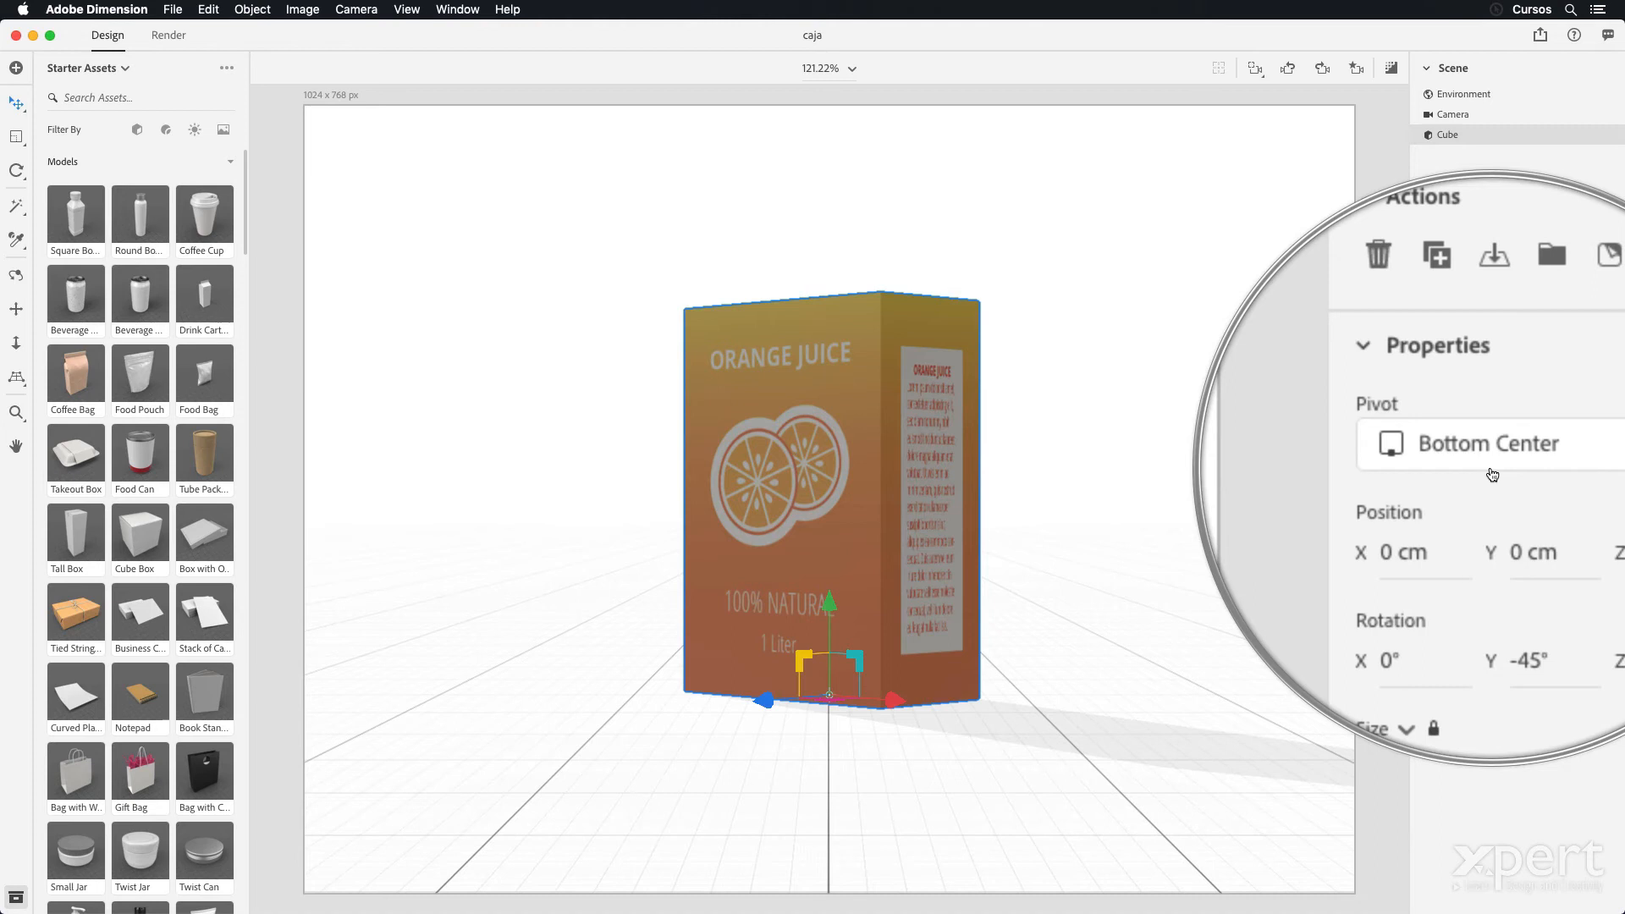
{"action": "left_click", "coordinate": [1601, 455]}
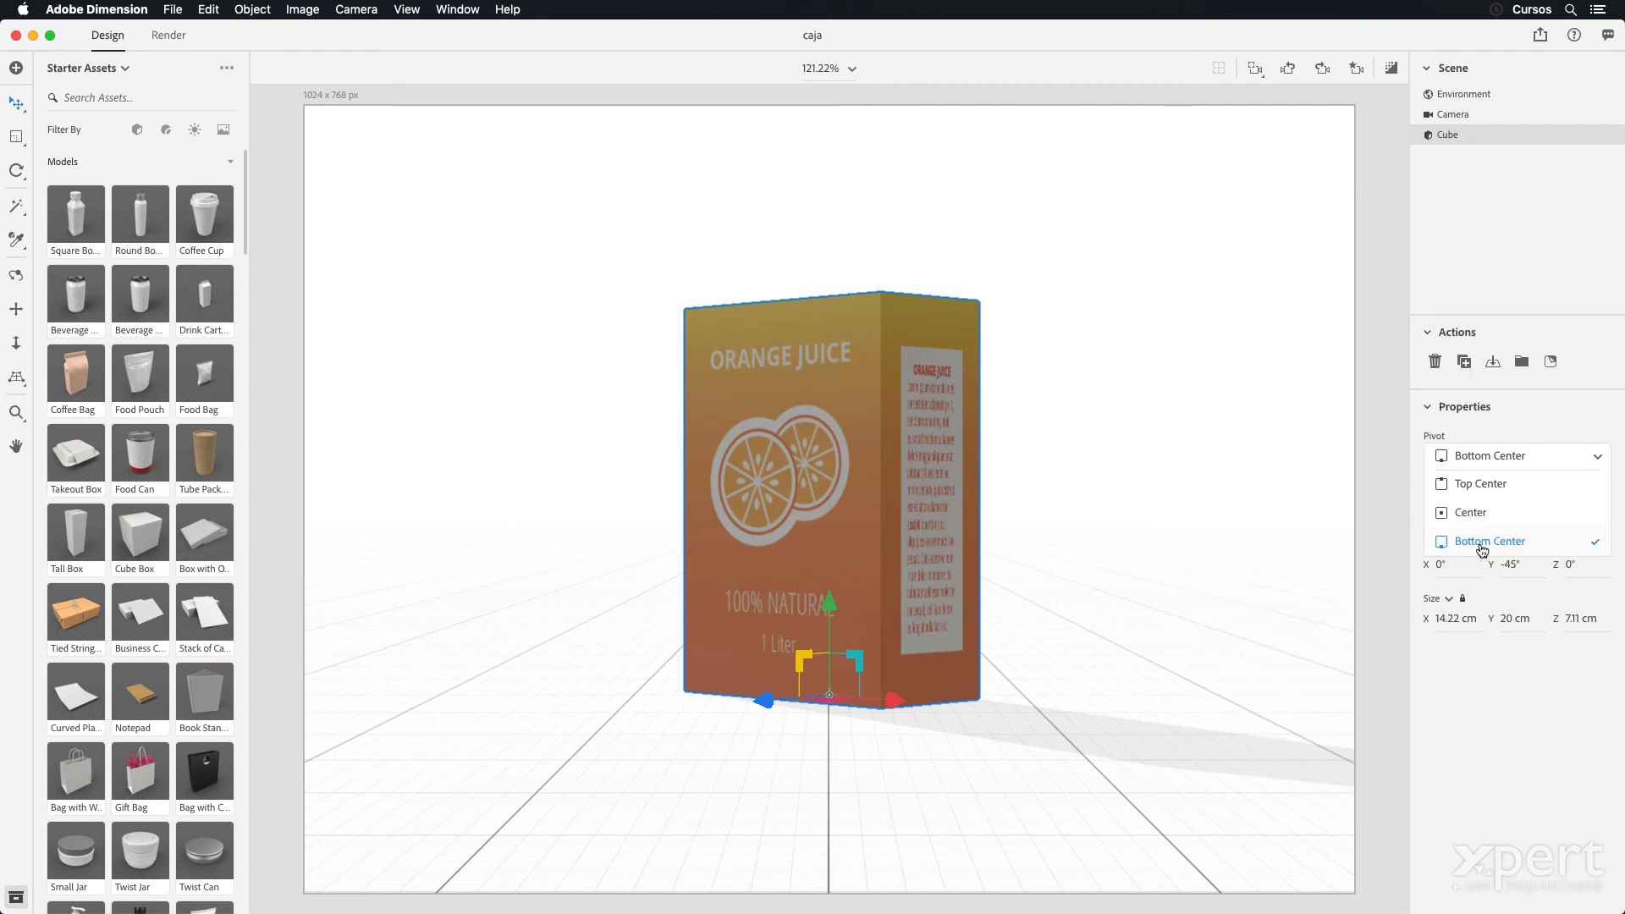
{"action": "left_click", "coordinate": [1482, 548]}
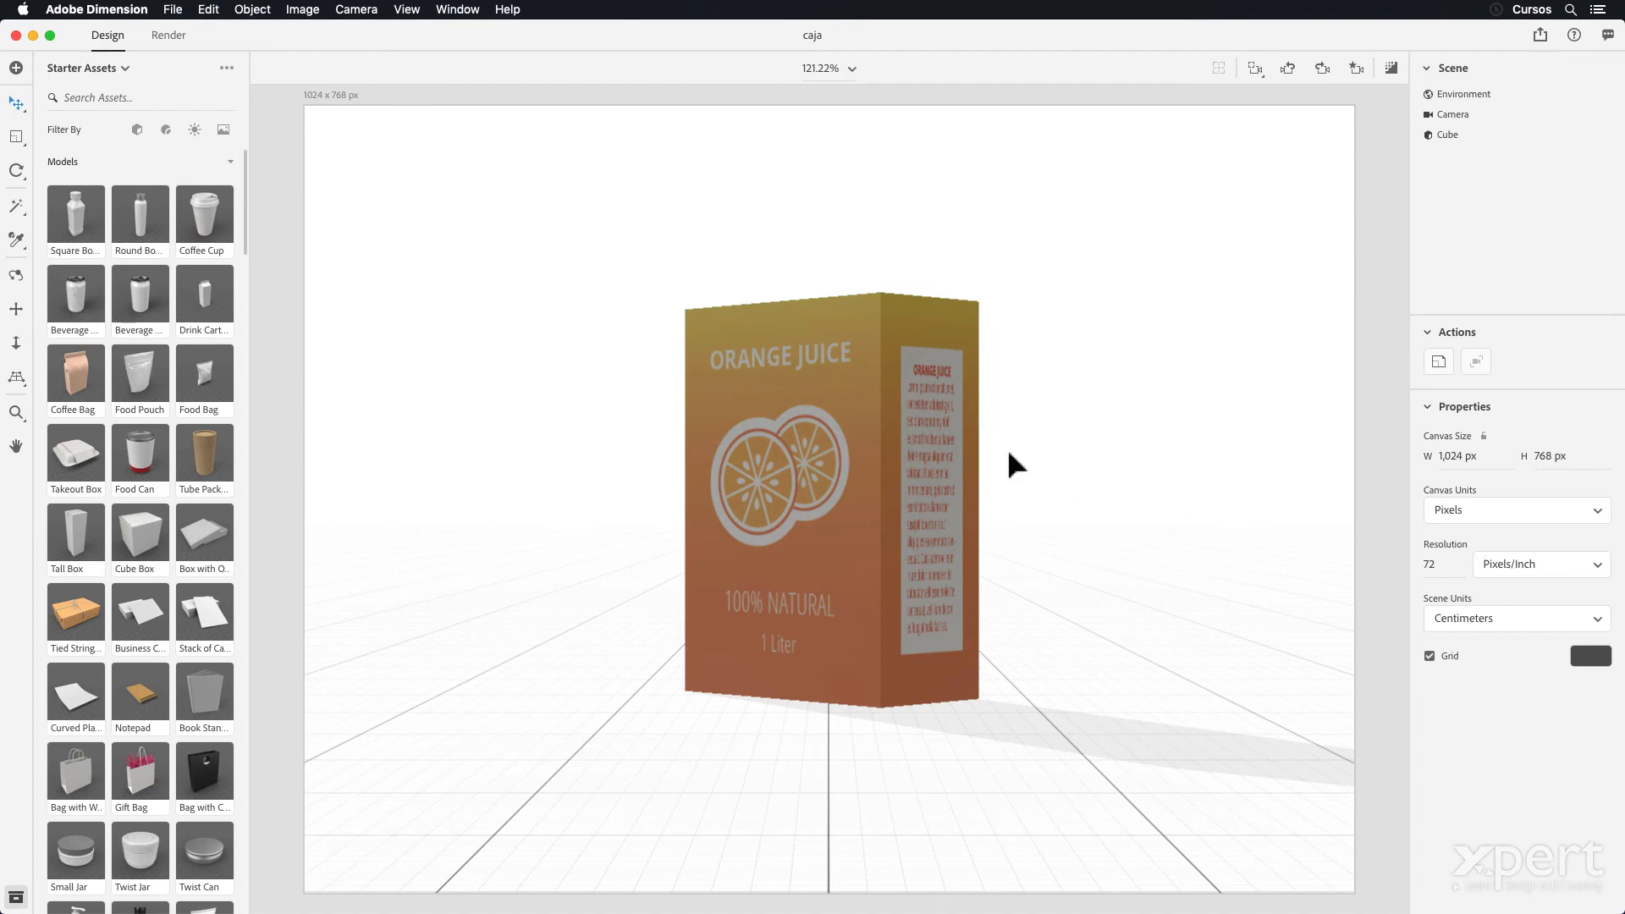
- Set the orange juice box's X position to 5 cm
{"action": "left_click", "coordinate": [898, 428]}
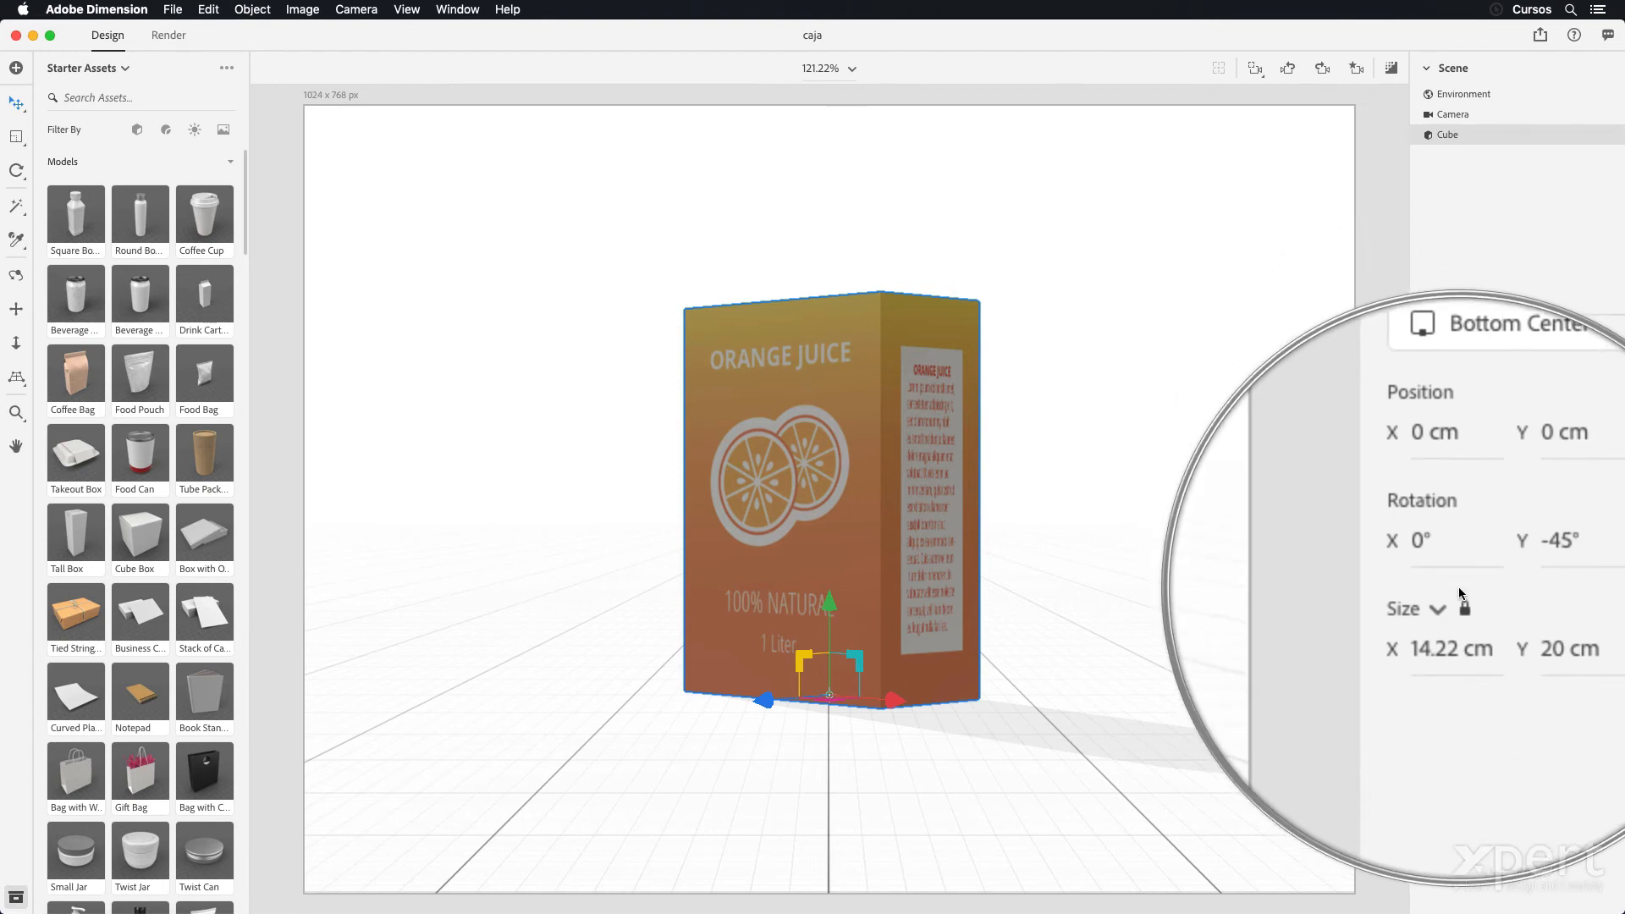
{"action": "left_click", "coordinate": [1442, 511]}
{"action": "double_click", "coordinate": [1430, 510]}
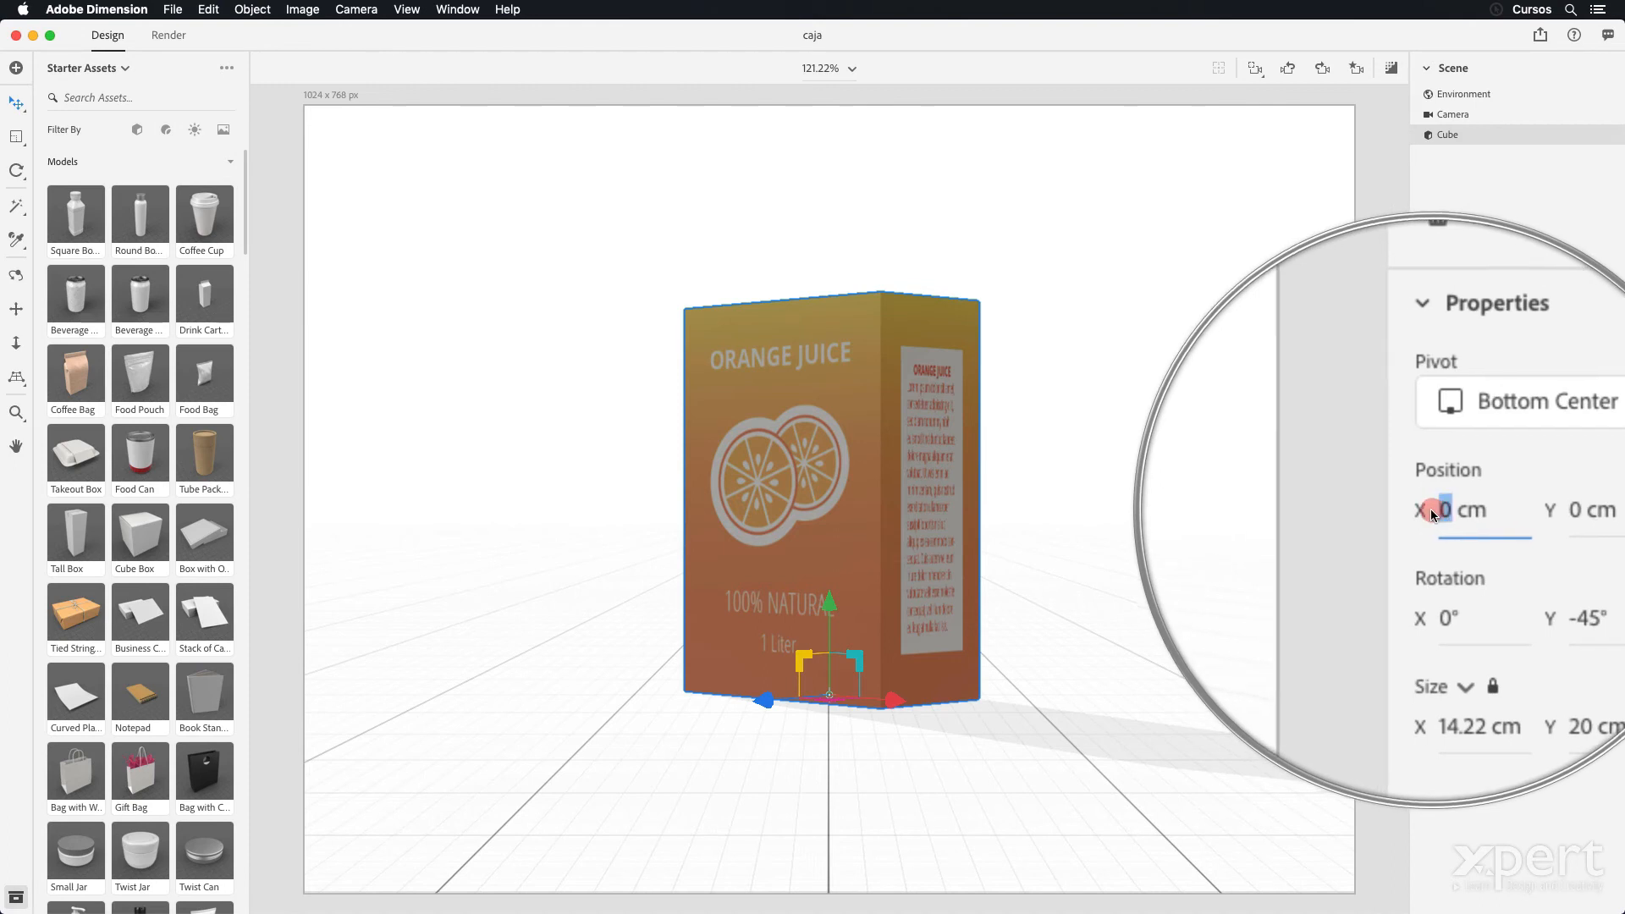
{"action": "type", "text": "5"}
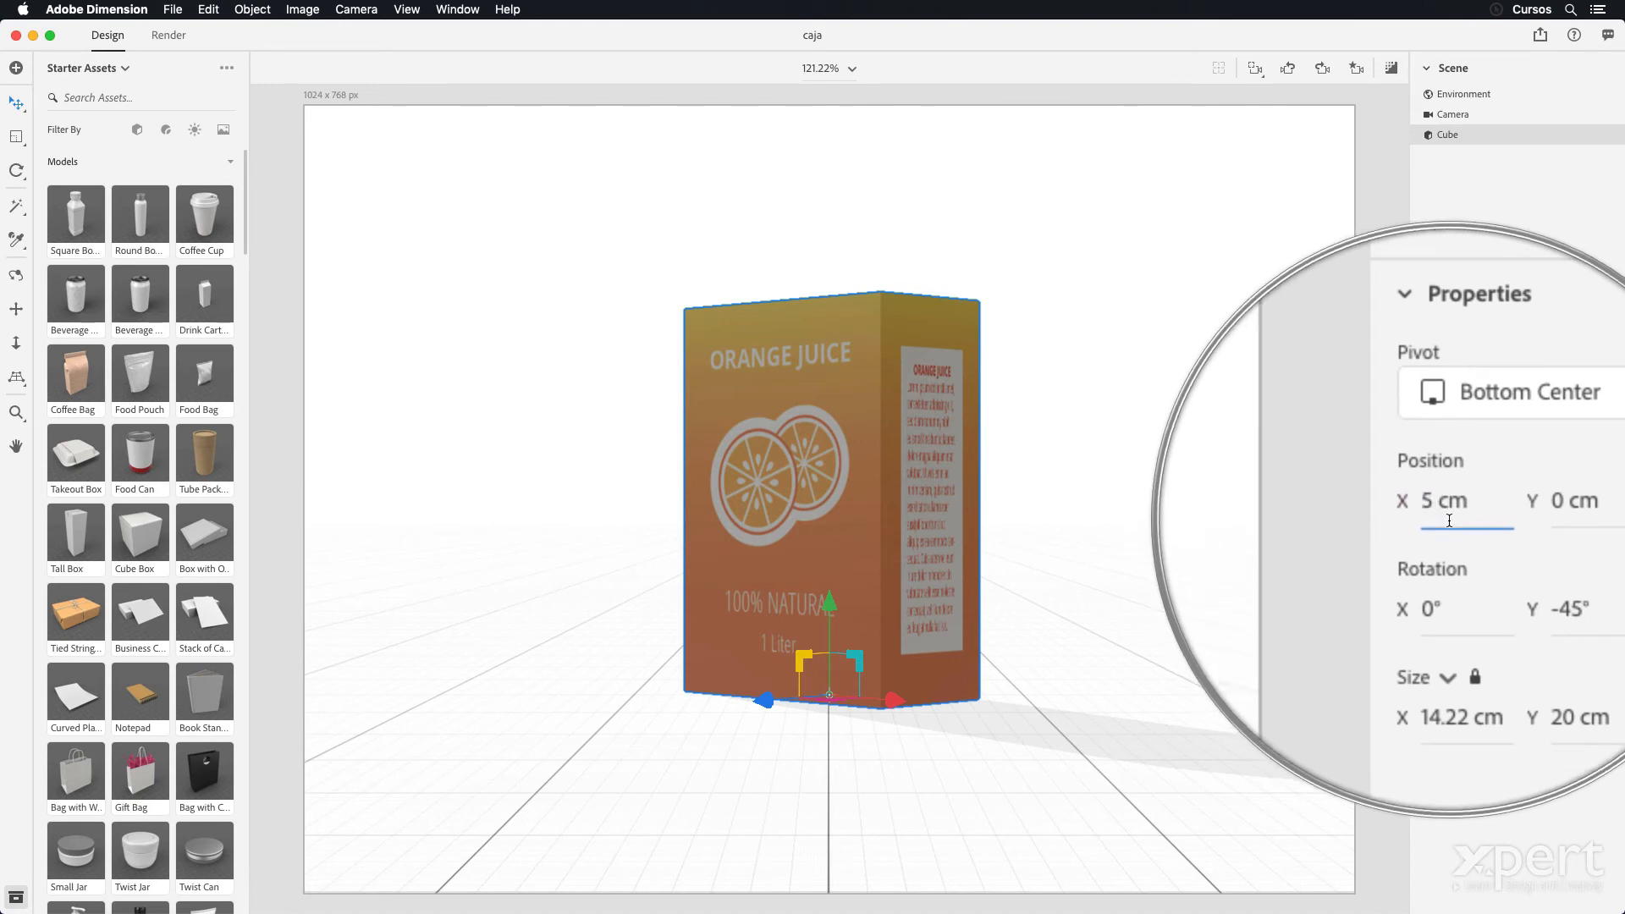
{"action": "key", "text": "Tab"}
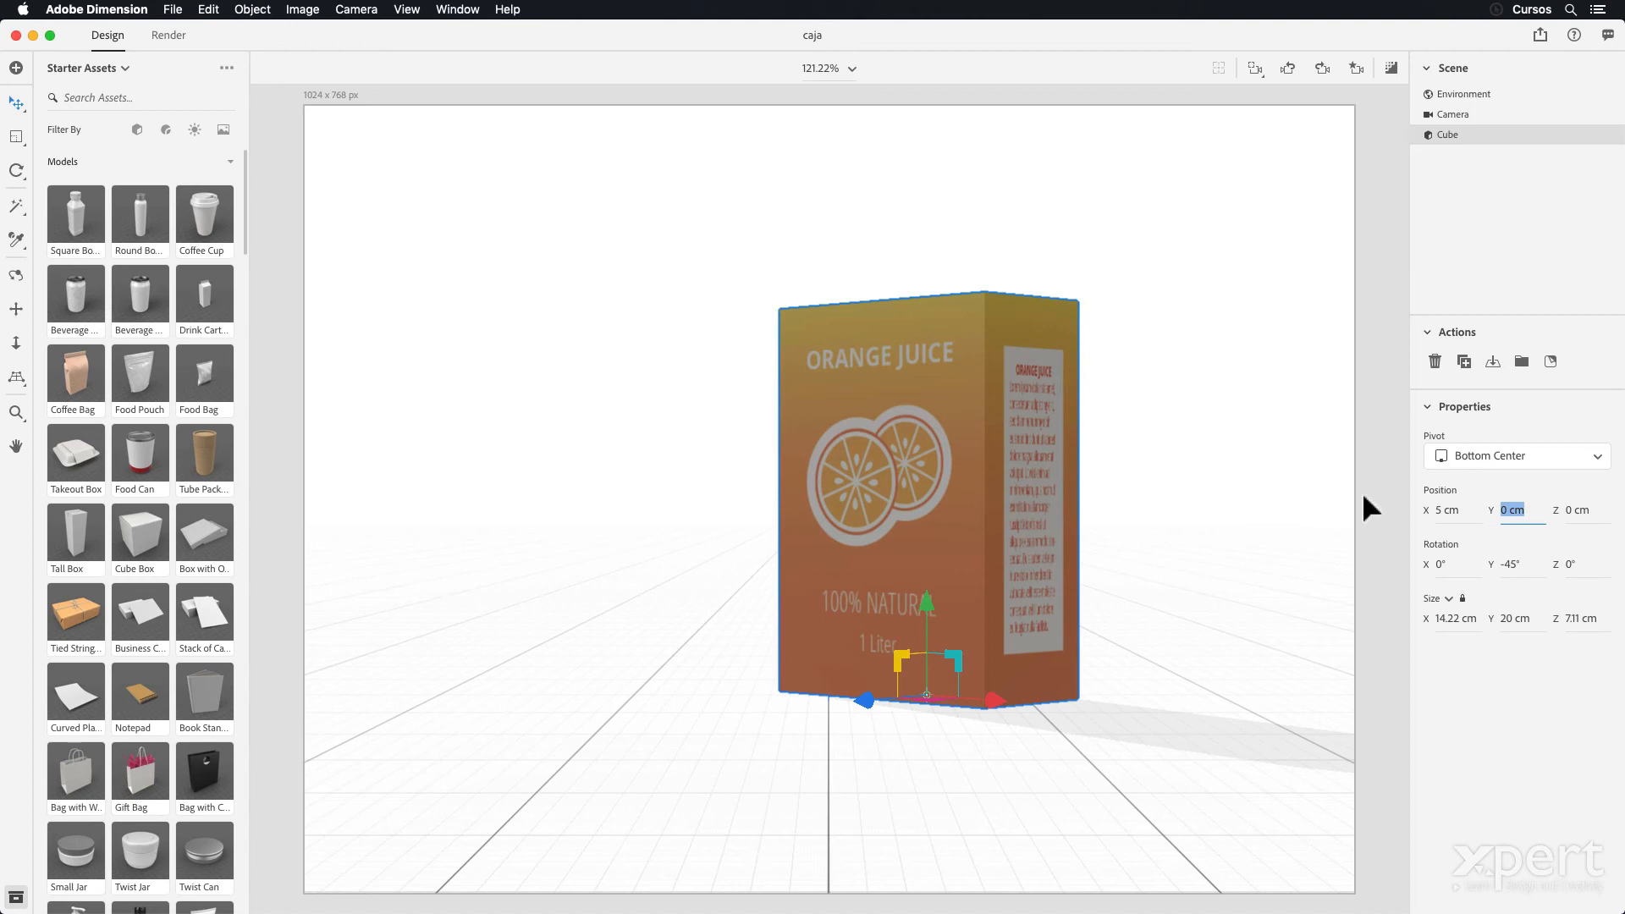
- Return the orange juice box to an X position of 0 cm
{"action": "left_click", "coordinate": [1439, 512]}
{"action": "type", "text": "0"}
{"action": "key", "text": "Tab"}
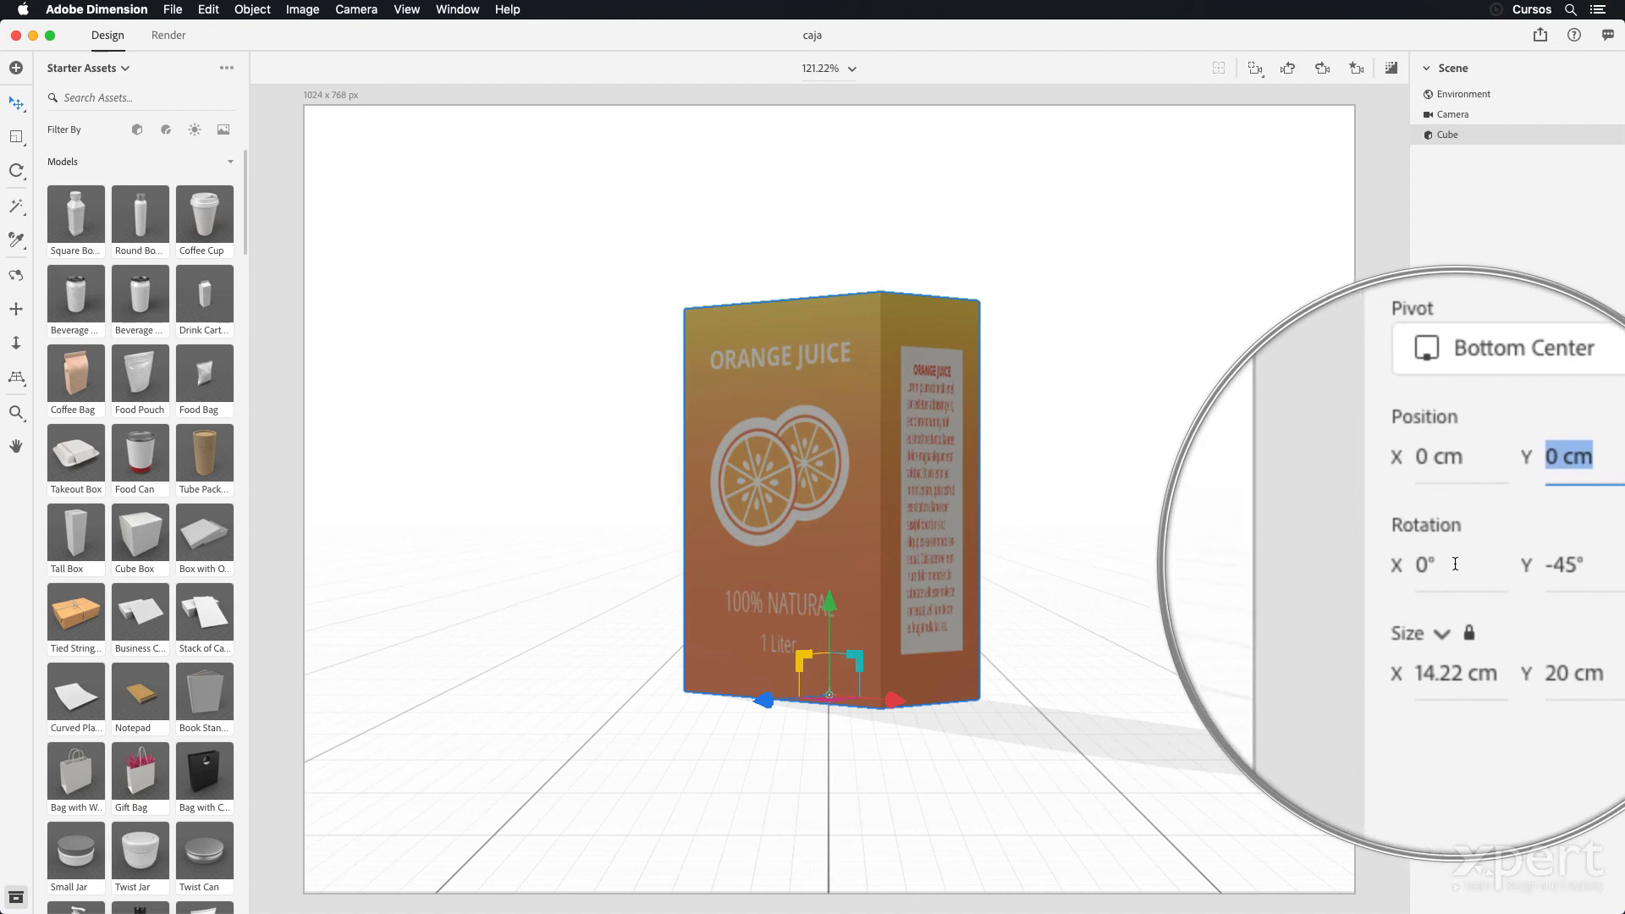
- Try a 15° X rotation on the orange juice box and undo it
{"action": "left_click", "coordinate": [1440, 563]}
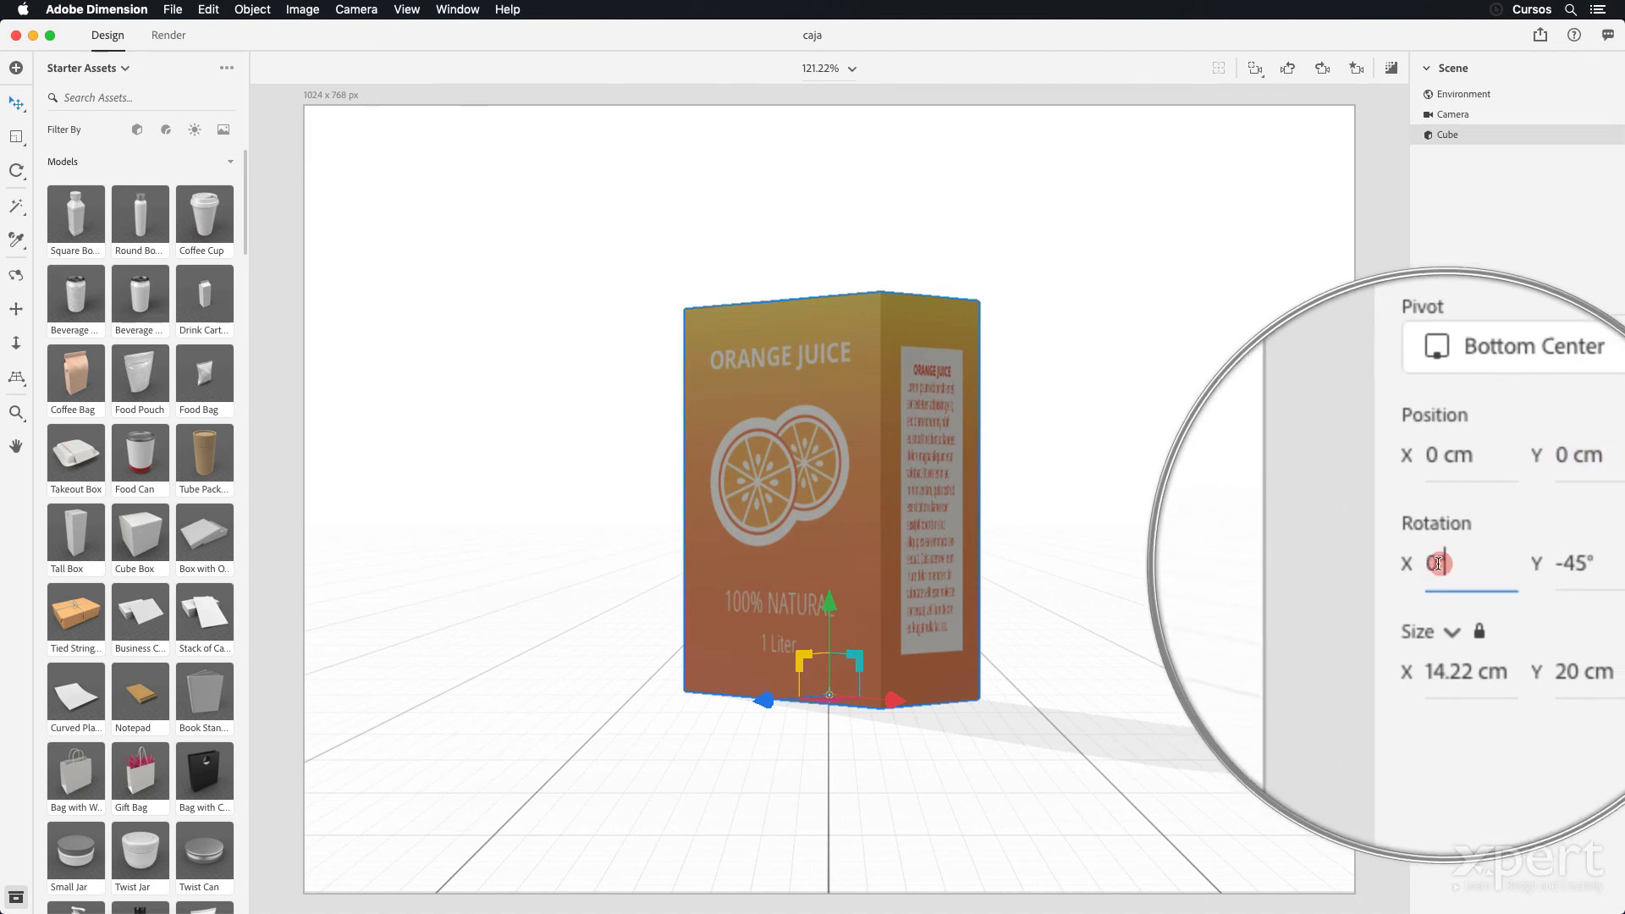
{"action": "type", "text": "15"}
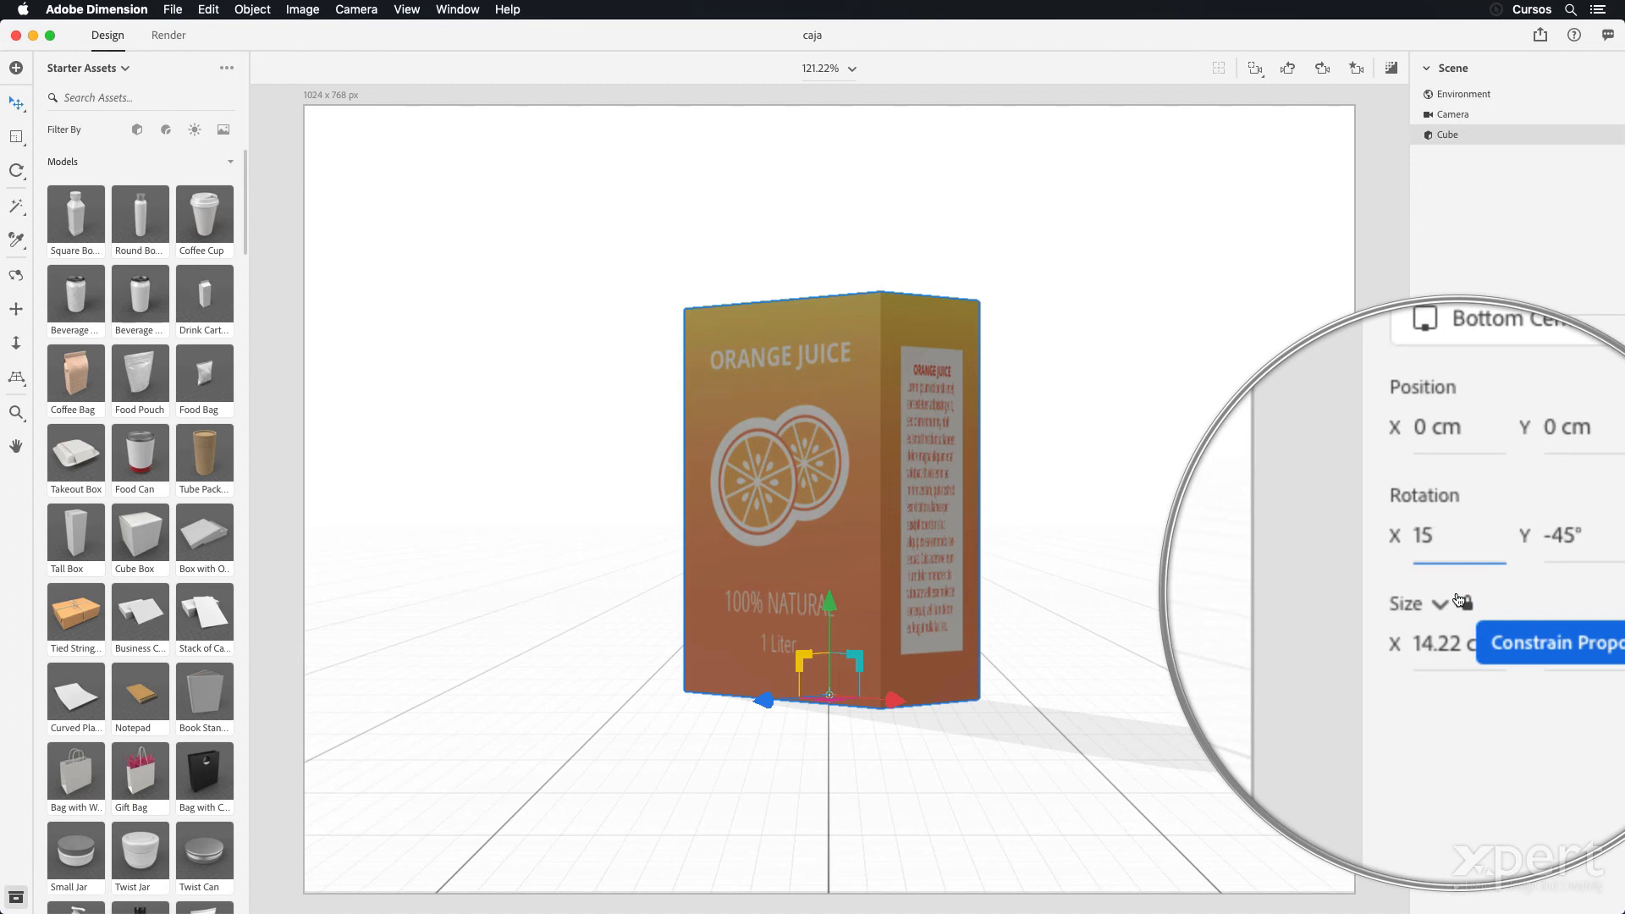
{"action": "key", "text": "Tab"}
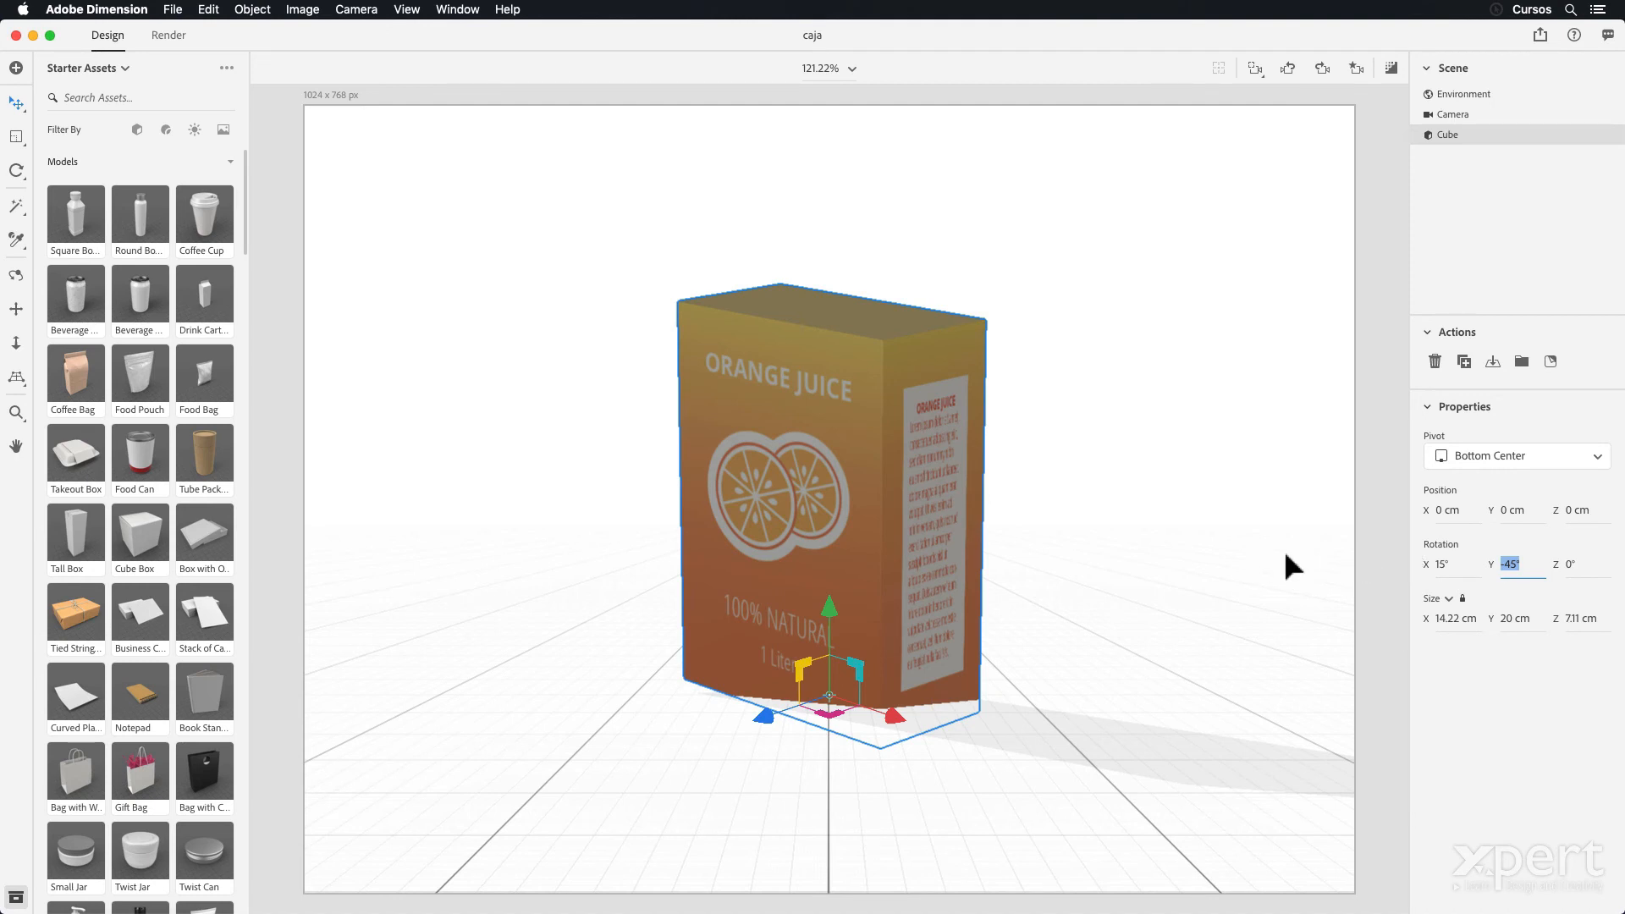
{"action": "left_click", "coordinate": [1467, 724]}
{"action": "key", "text": "super+z"}
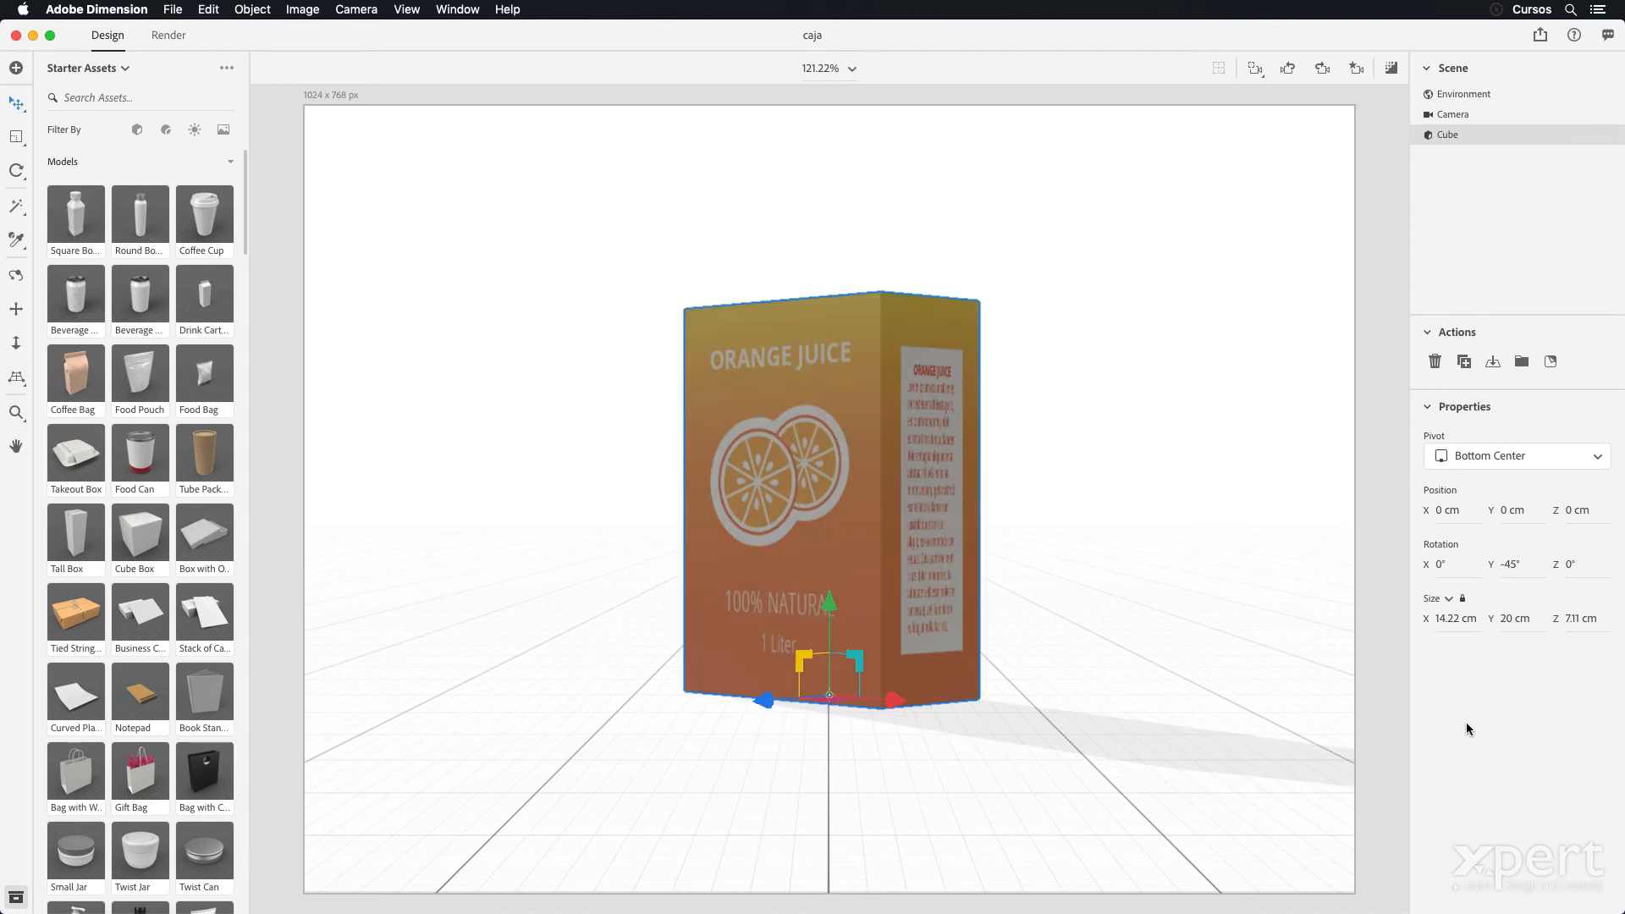
- Set the orange juice box's Y rotation to 0° so its front face points forward
{"action": "left_click", "coordinate": [1519, 565]}
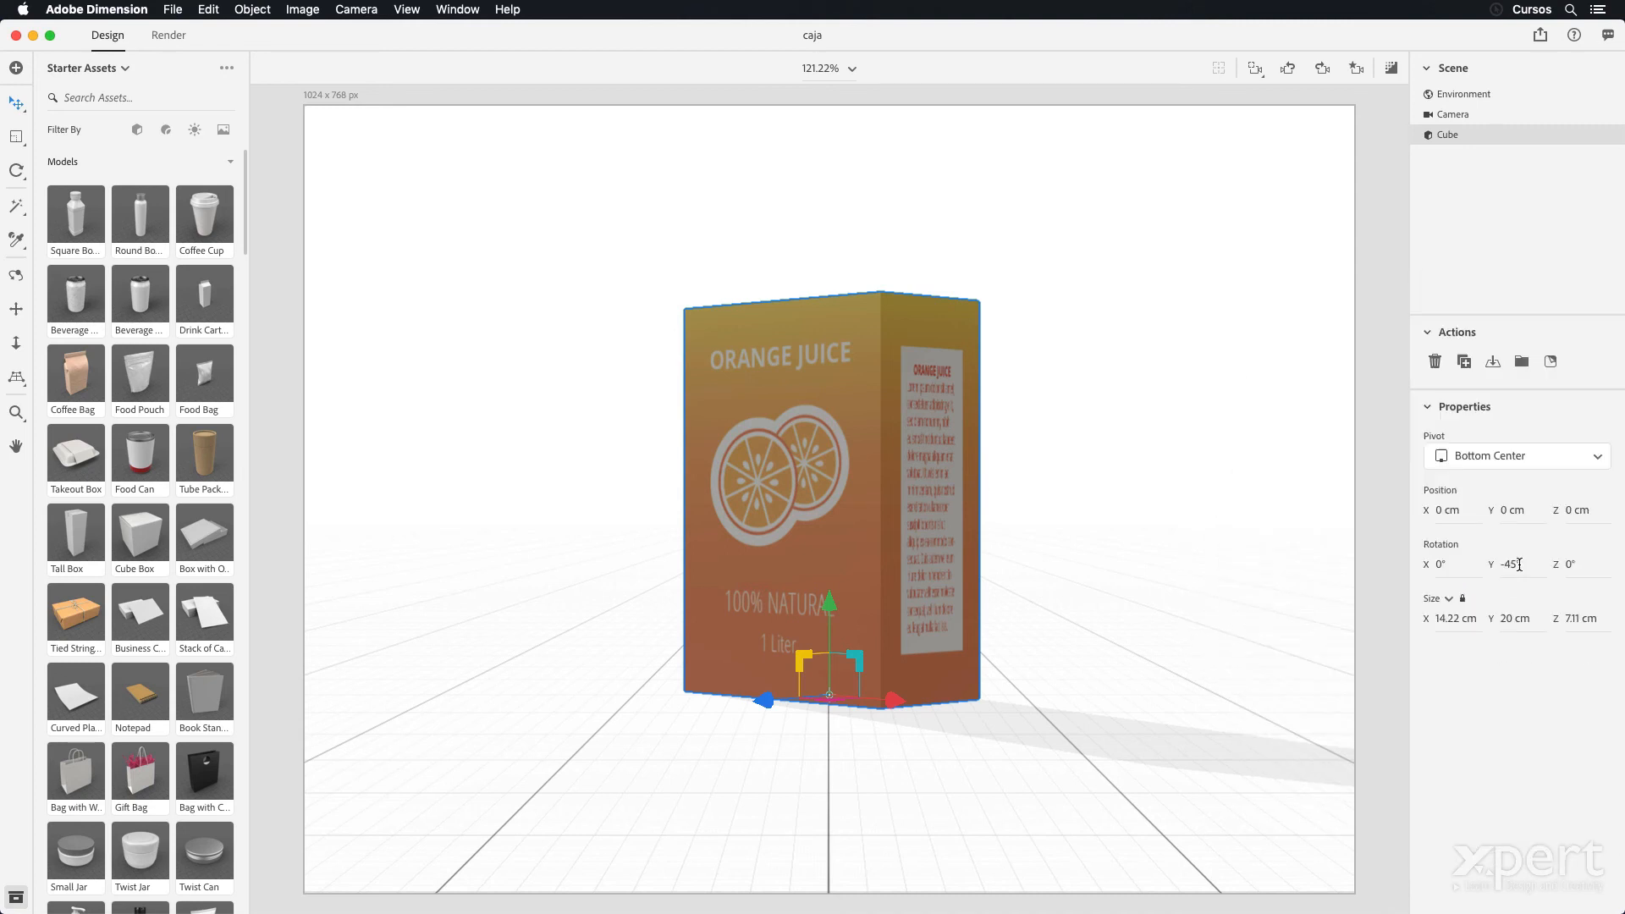
{"action": "type", "text": "0"}
{"action": "key", "text": "Tab"}
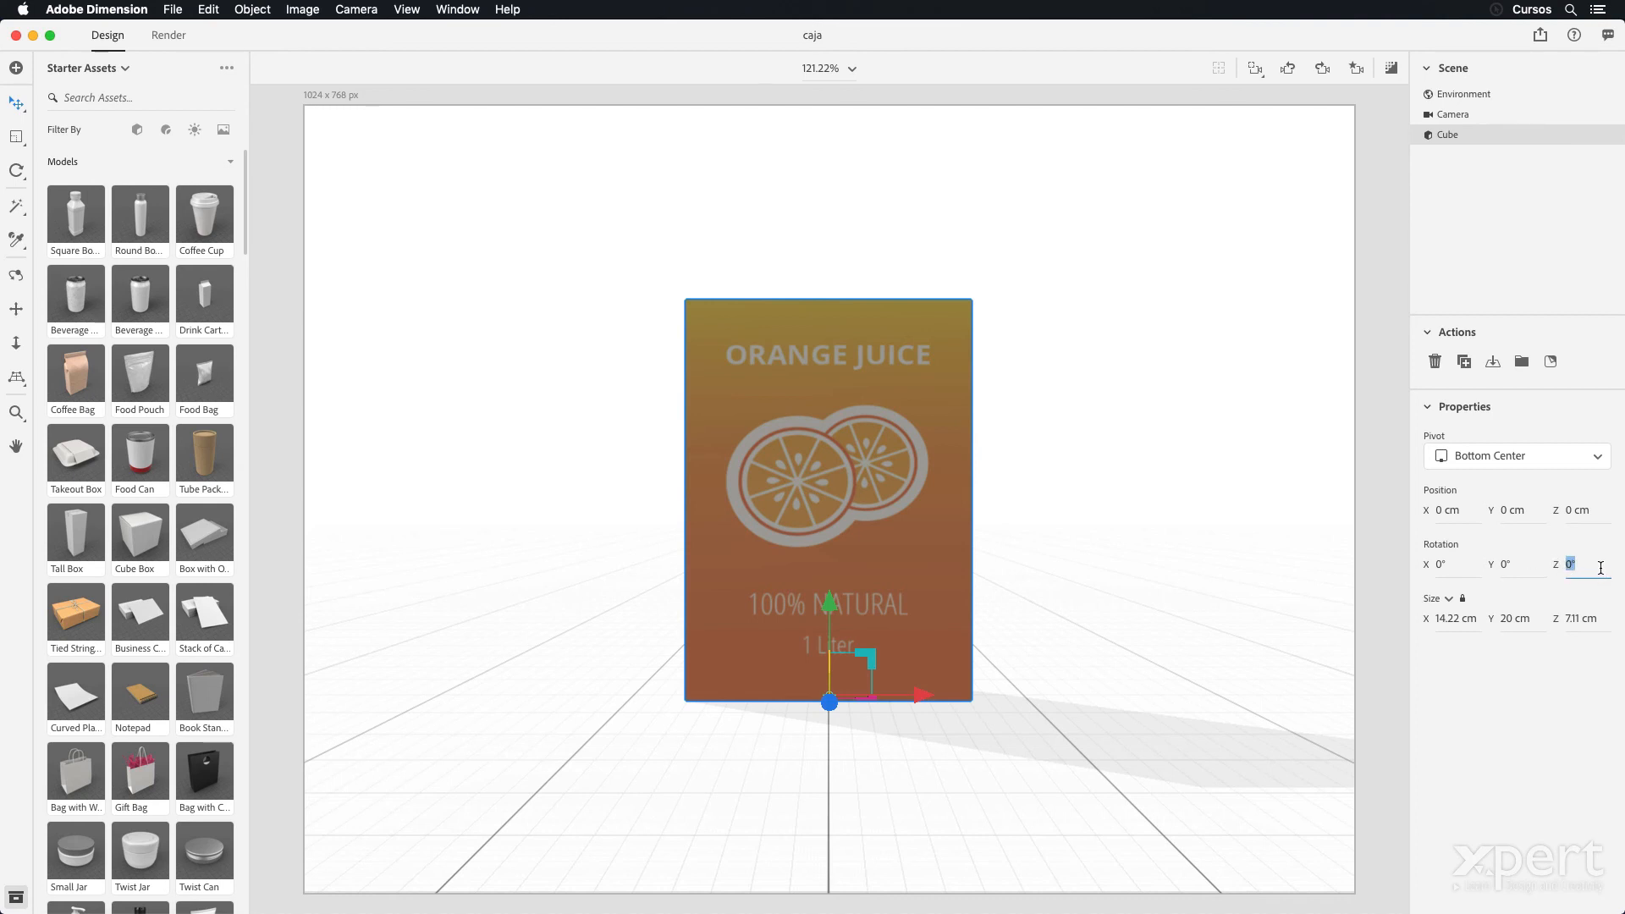
- Try a 45° Z rotation on the orange juice box and undo it
{"action": "type", "text": "45"}
{"action": "key", "text": "Tab"}
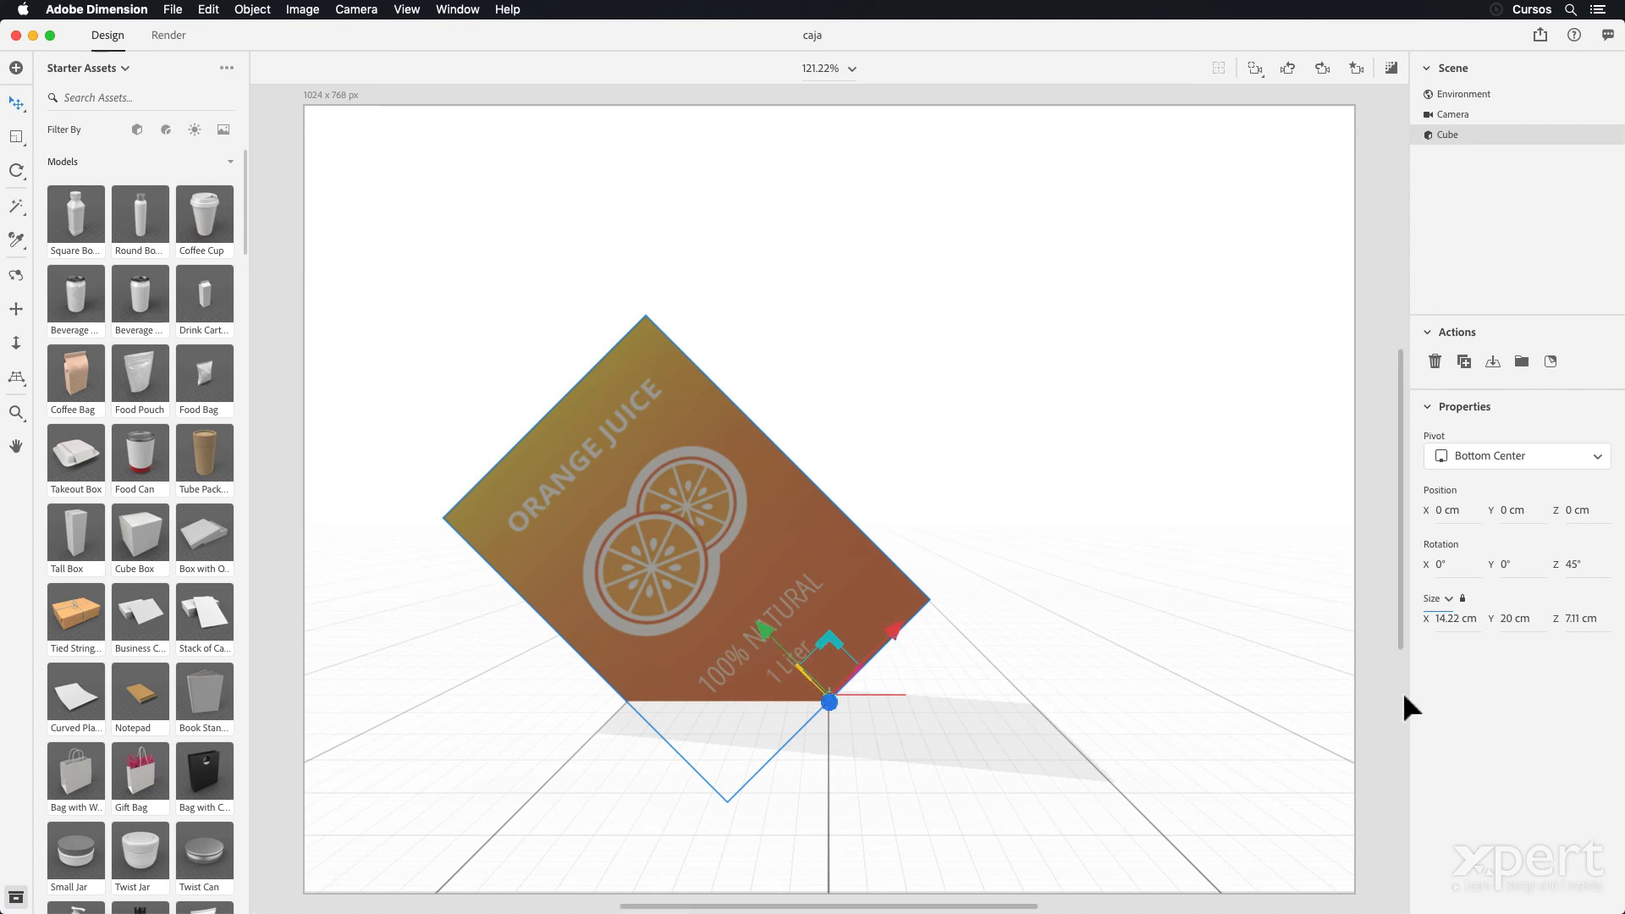
{"action": "key", "text": "super+z"}
- Set the orange juice box's Y rotation to -45°
{"action": "left_click", "coordinate": [1518, 564]}
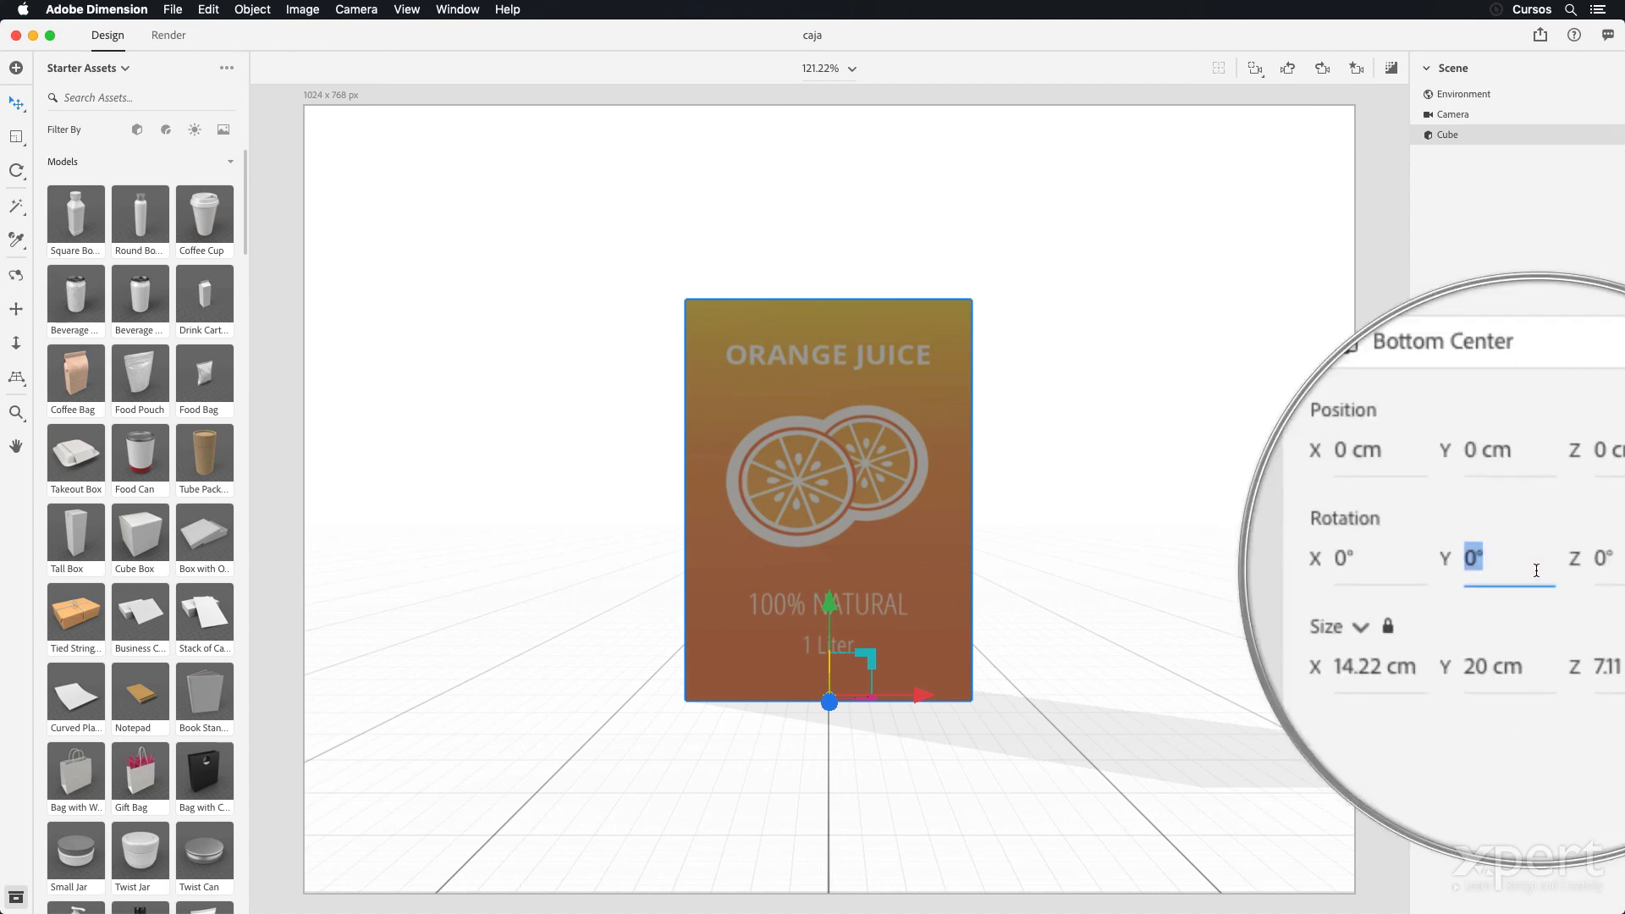
{"action": "type", "text": "-45"}
{"action": "key", "text": "Tab"}
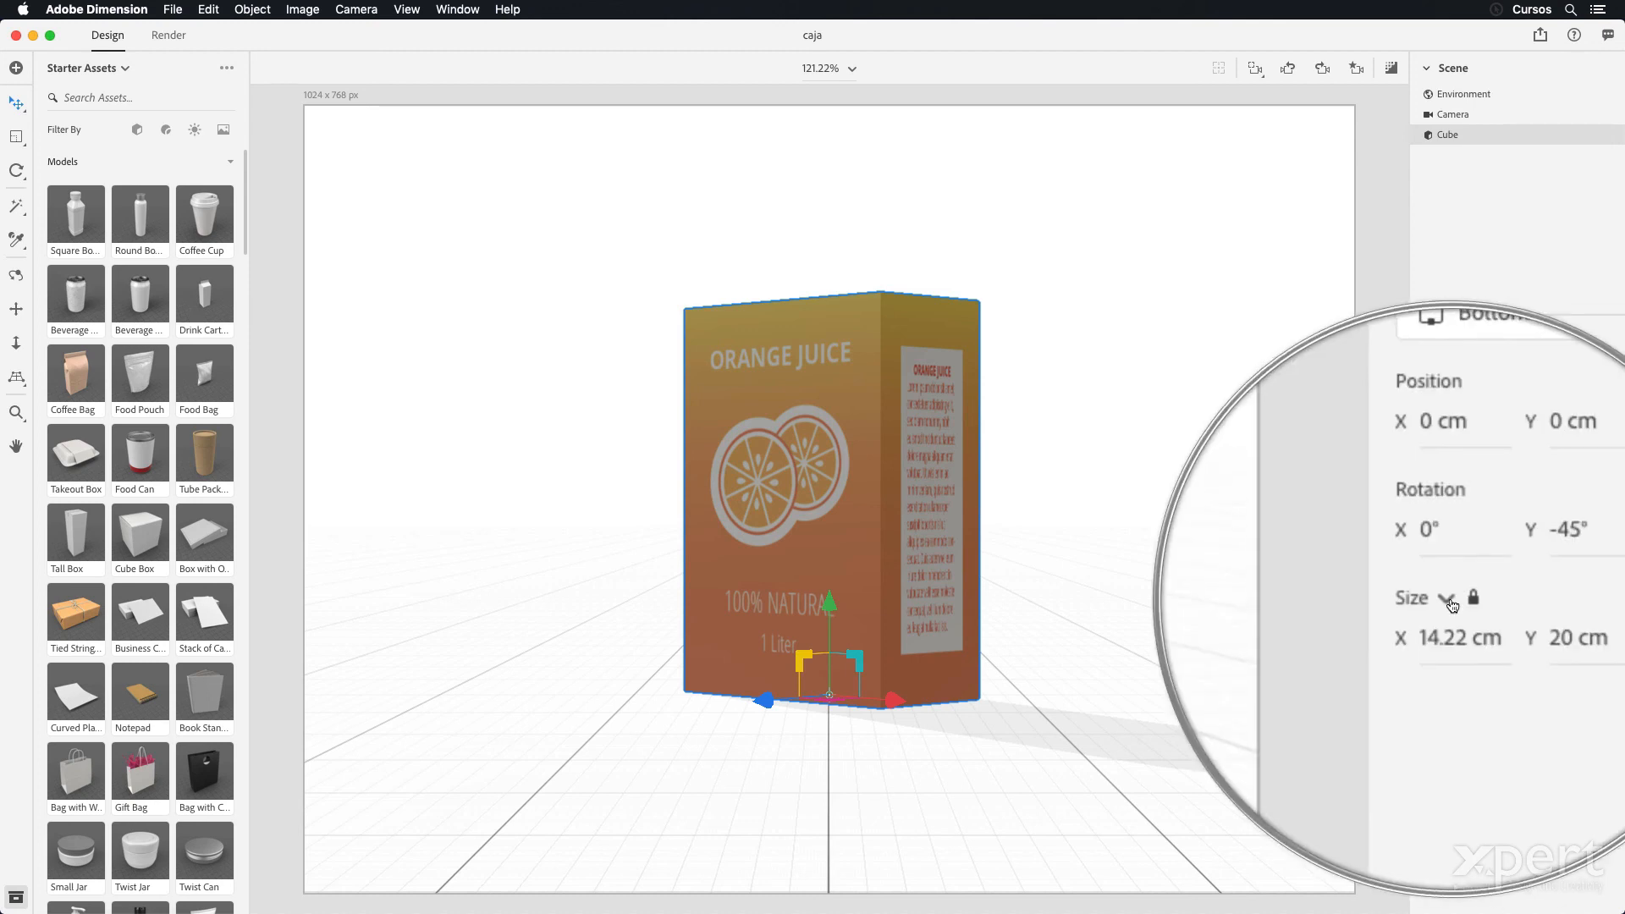
- Switch the orange juice box's dimension values from Size to Scale
{"action": "left_click", "coordinate": [1451, 601]}
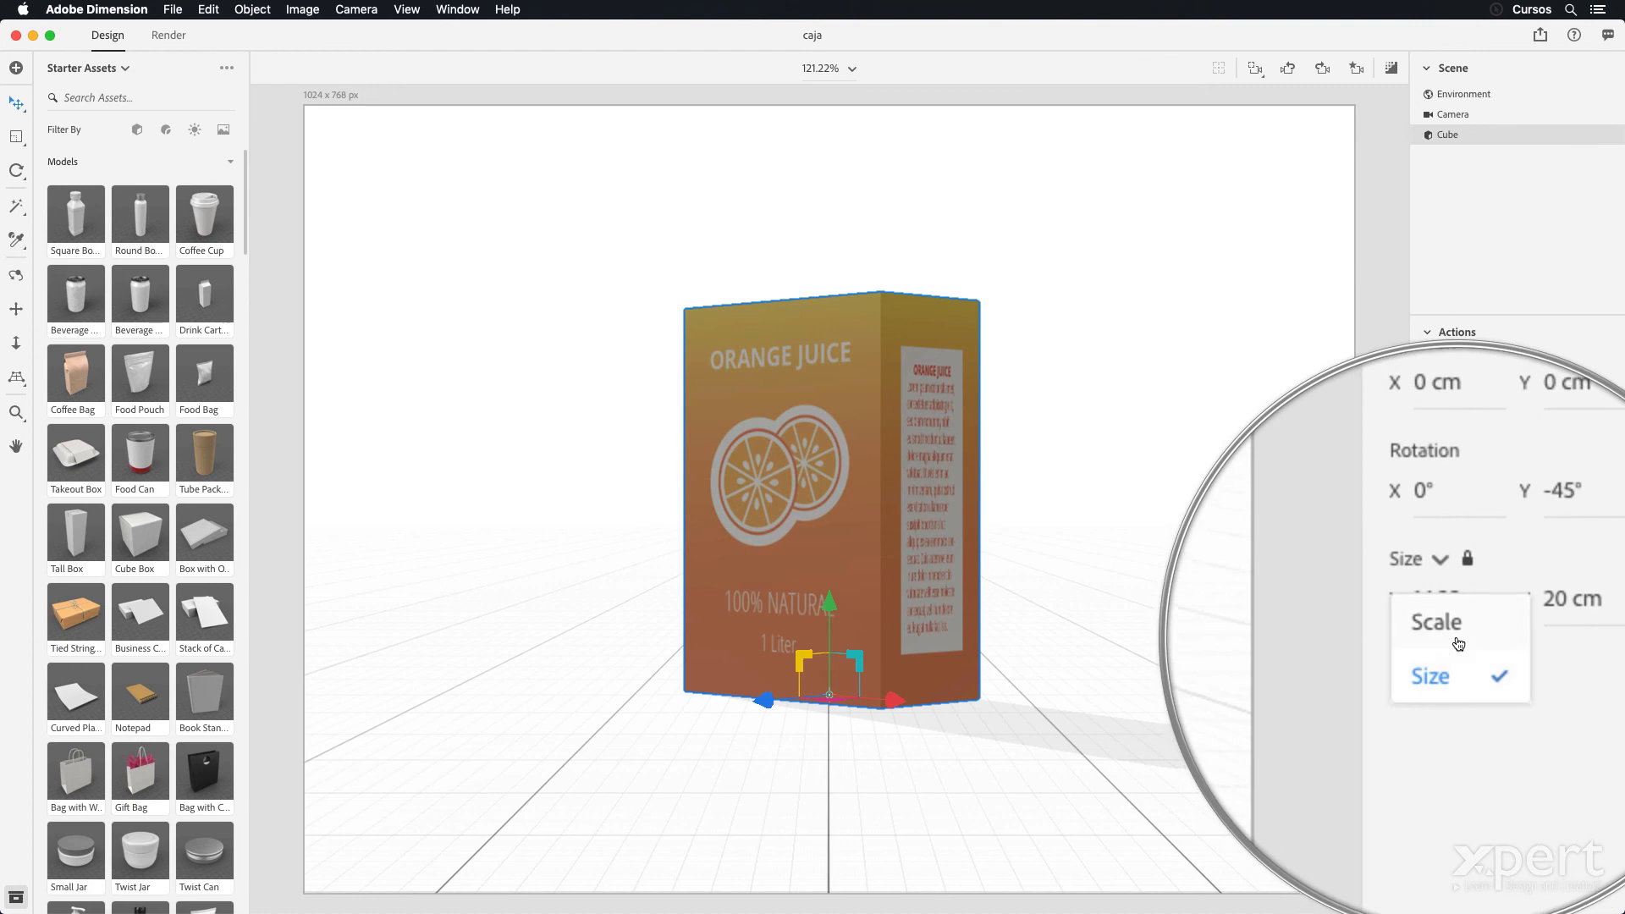
{"action": "left_click", "coordinate": [1458, 635]}
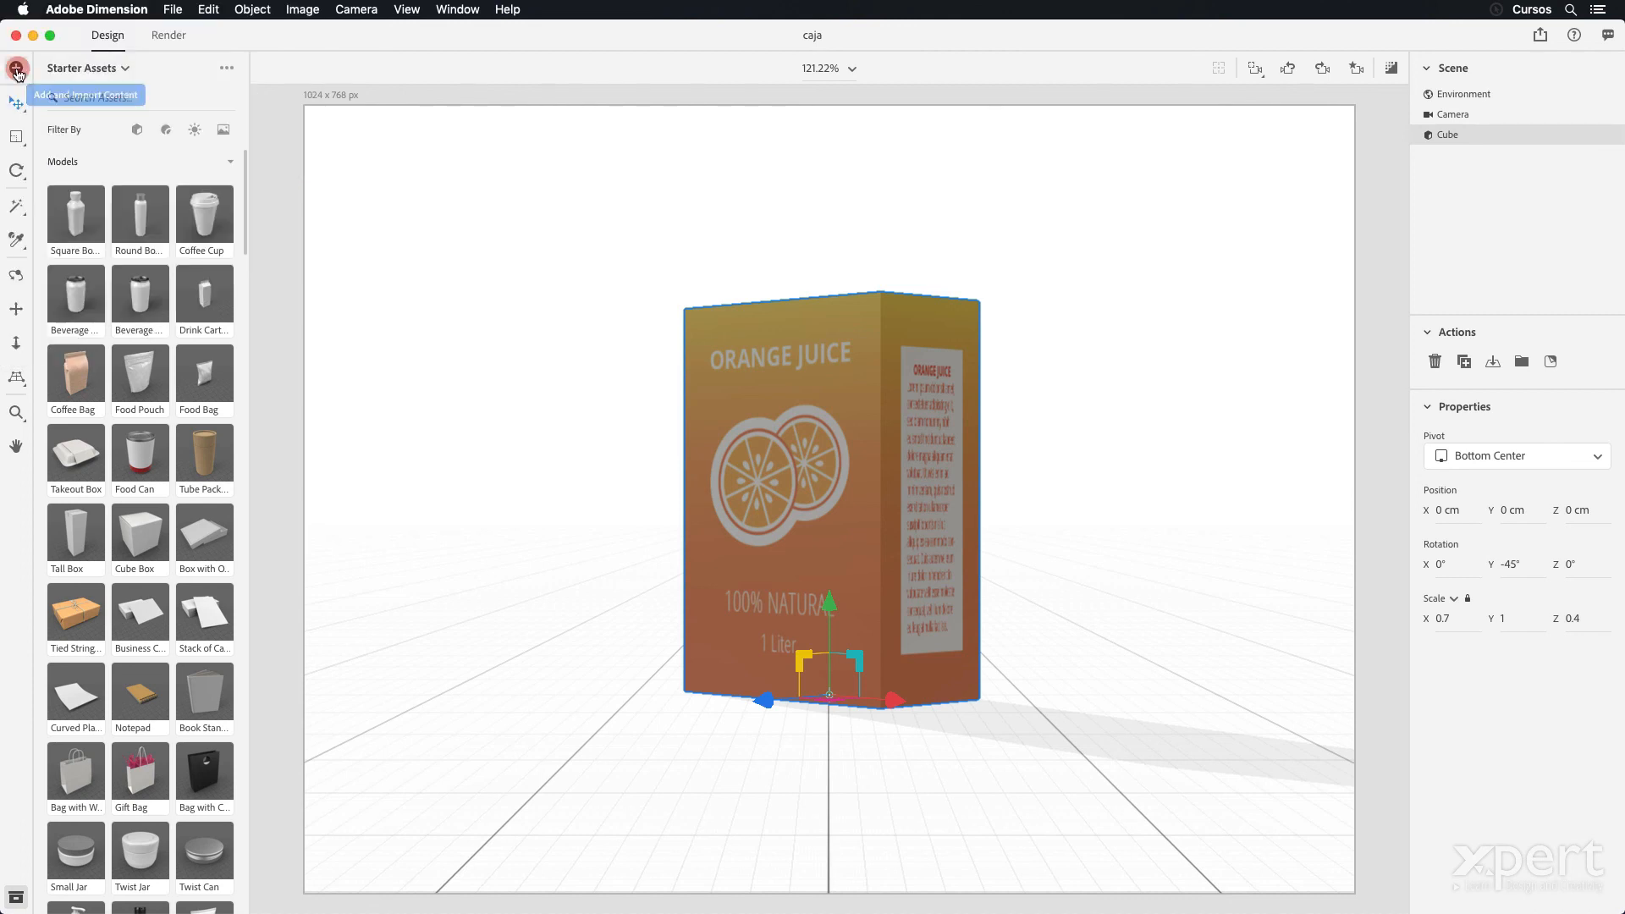
{"action": "left_click", "coordinate": [16, 68]}
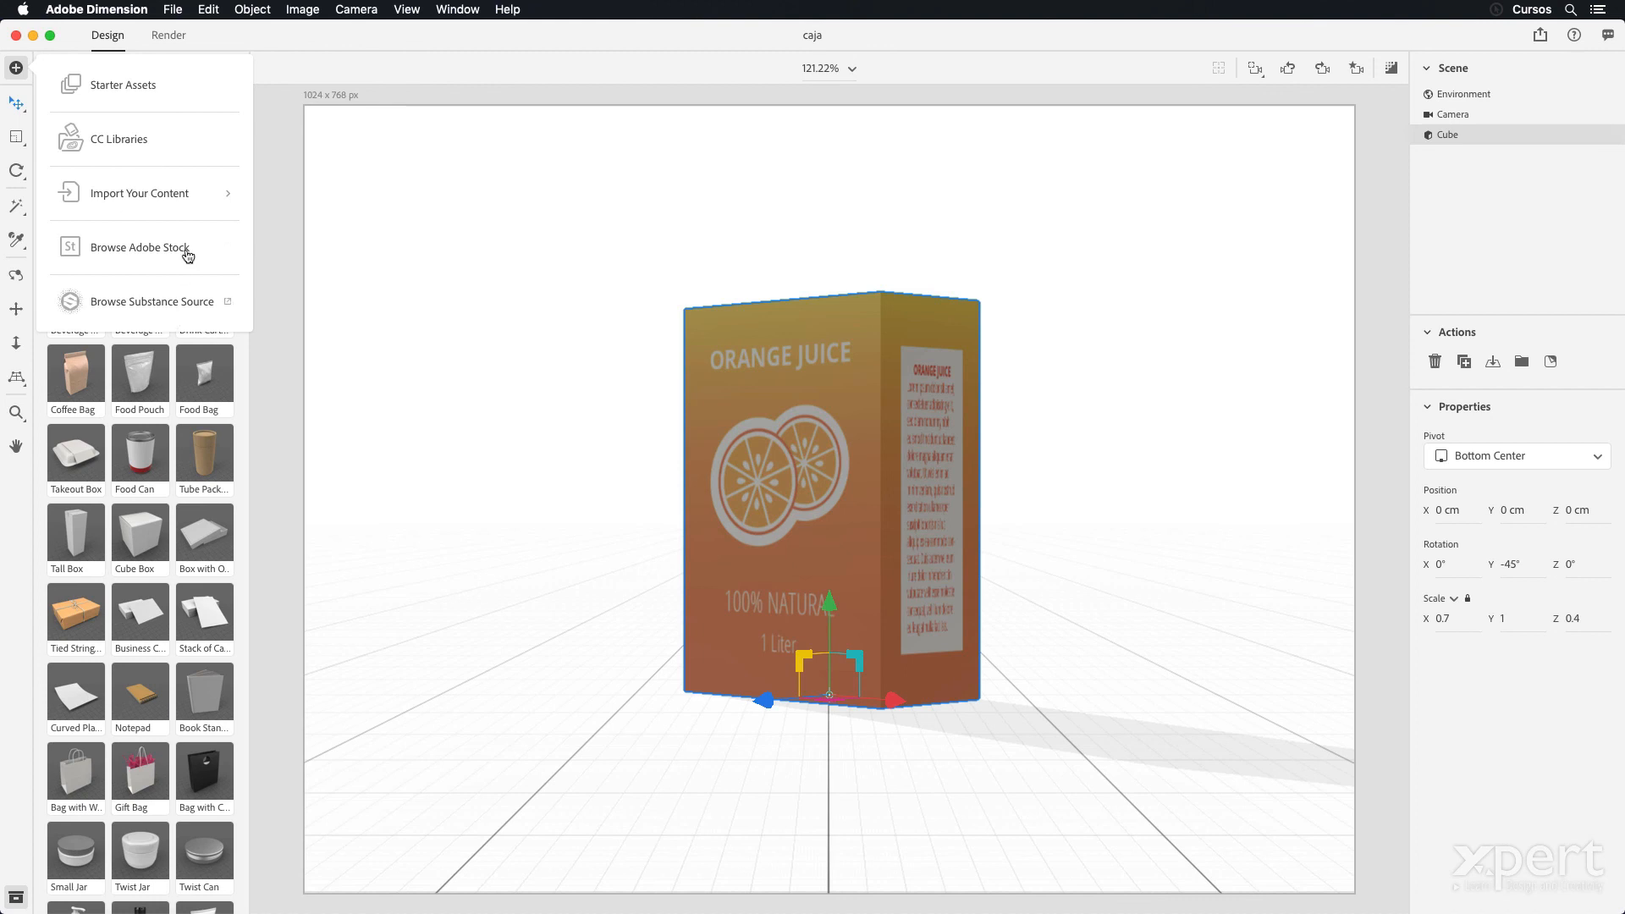
{"action": "key", "text": "Escape"}
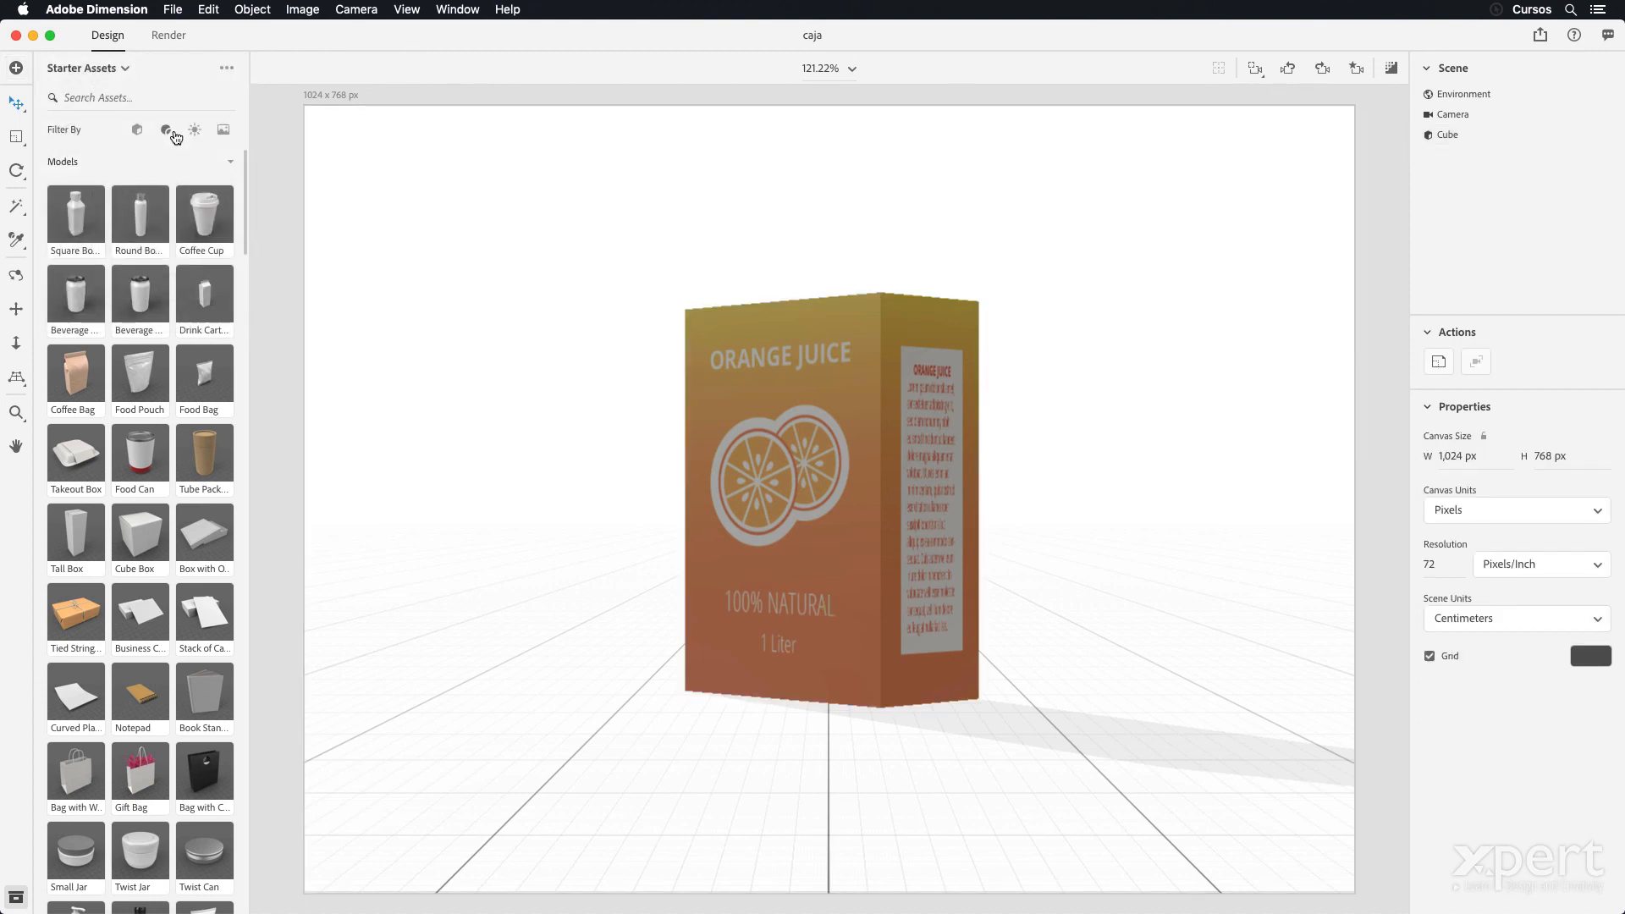